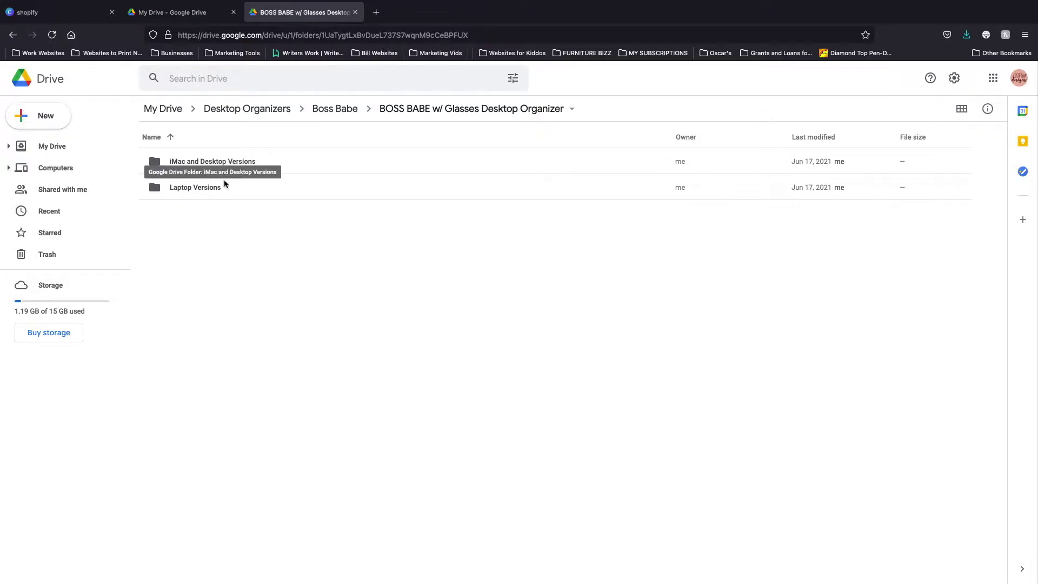
Preview 1.png from the With Writing folder inside iMac and Desktop Versions
{"action": "double_click", "coordinate": [229, 161]}
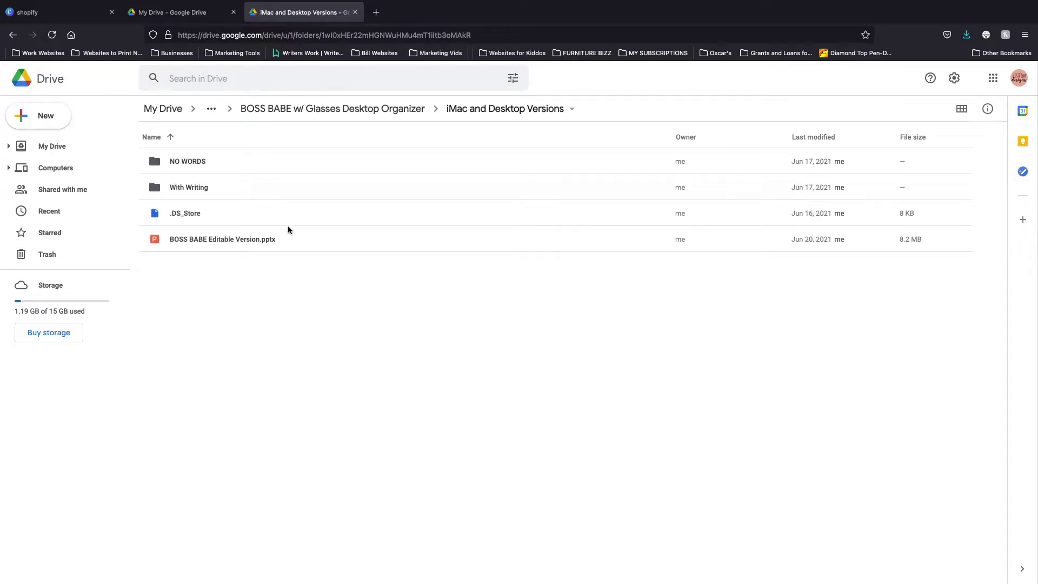
{"action": "double_click", "coordinate": [201, 188]}
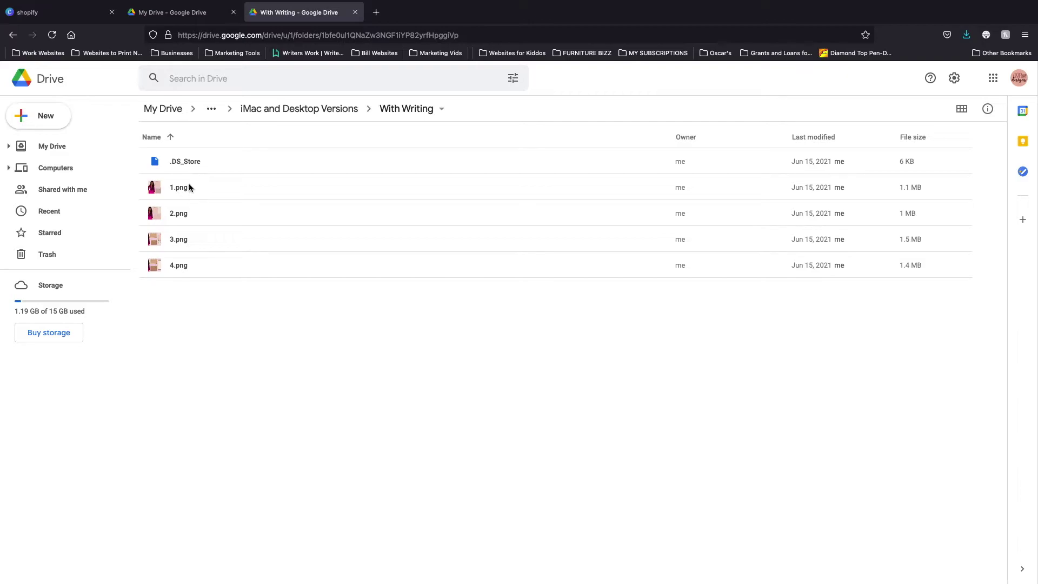
{"action": "double_click", "coordinate": [172, 190]}
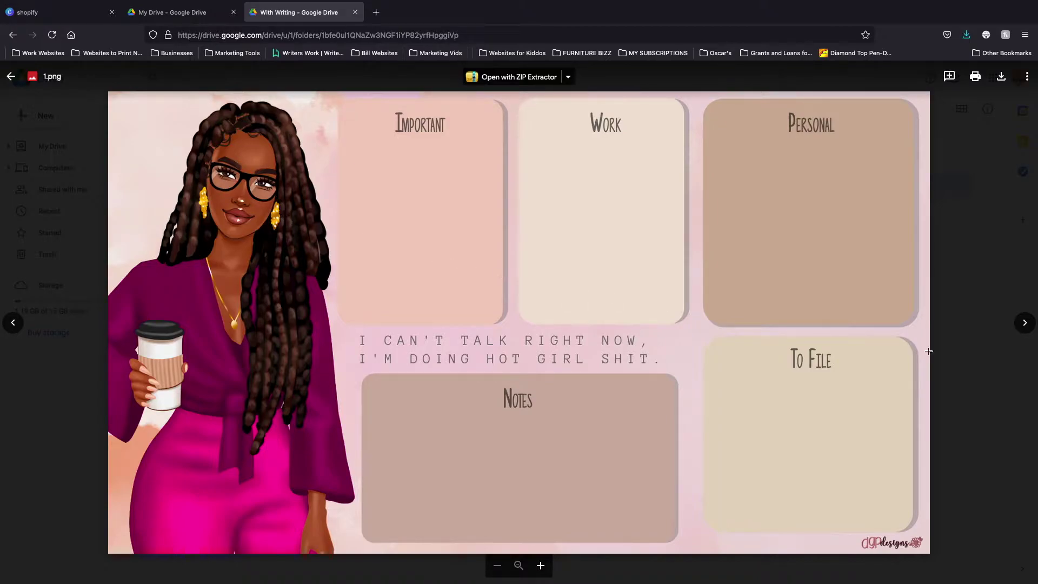
Look through the organizer images up to 4.png and return to 1.png
{"action": "left_click", "coordinate": [1025, 324]}
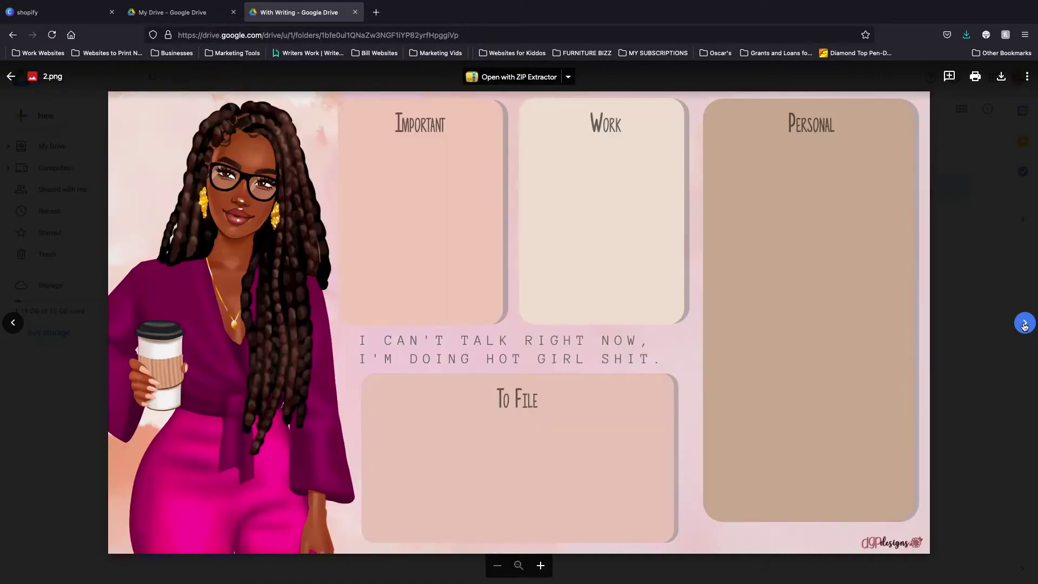
{"action": "left_click", "coordinate": [1025, 324]}
{"action": "left_click", "coordinate": [1025, 325]}
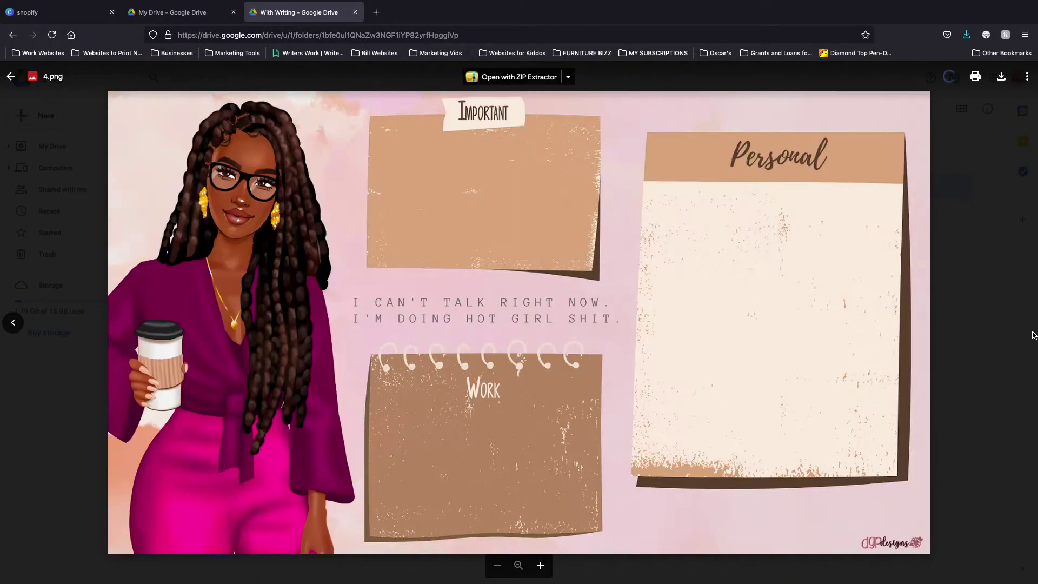
{"action": "left_click", "coordinate": [12, 324]}
{"action": "left_click", "coordinate": [11, 325]}
{"action": "left_click", "coordinate": [10, 326]}
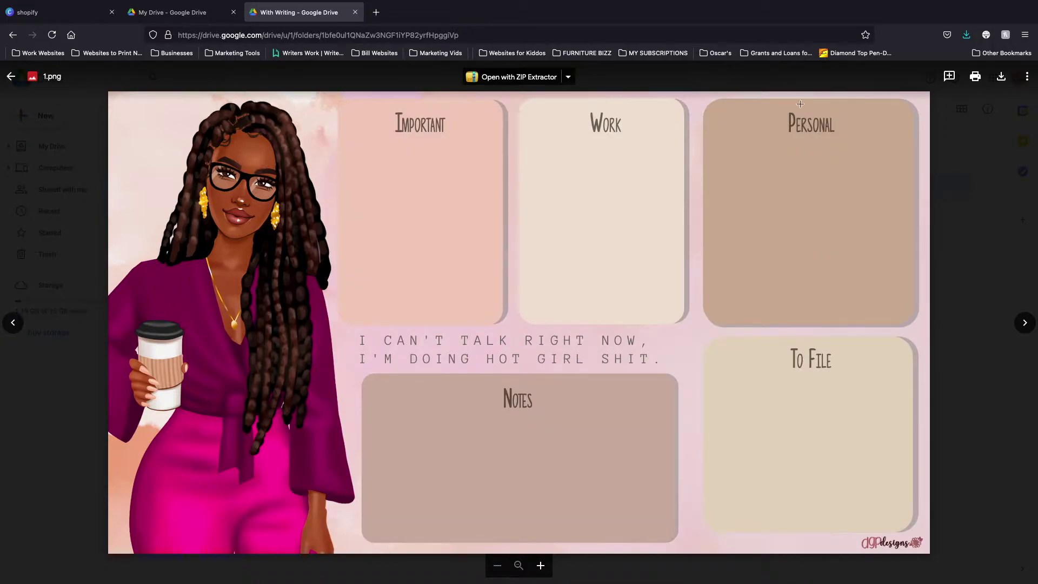
Download 1.png to open in Preview, and move the file from Downloads to the Desktop
{"action": "left_click", "coordinate": [1000, 83]}
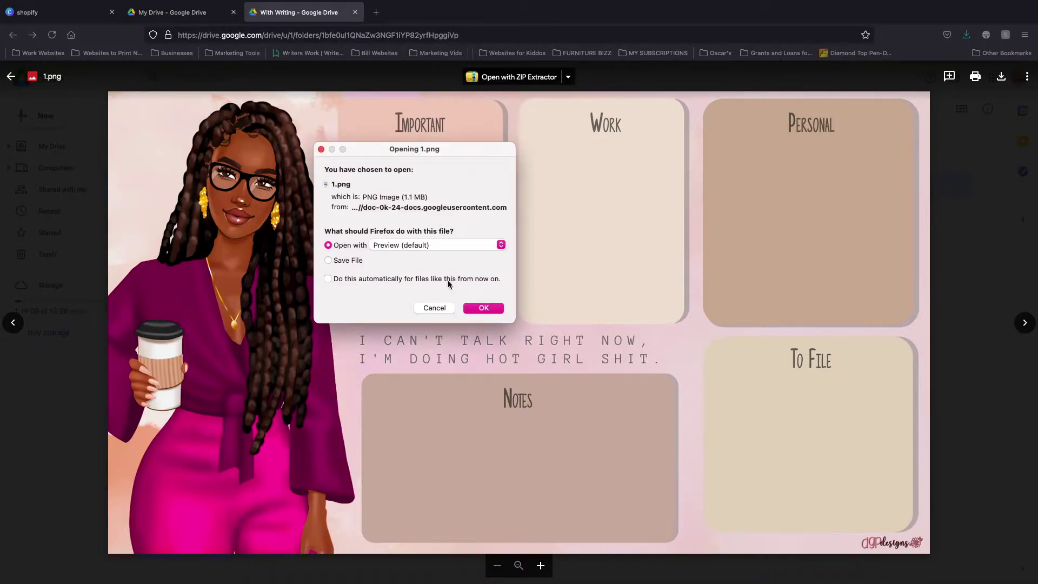
{"action": "left_click", "coordinate": [485, 307]}
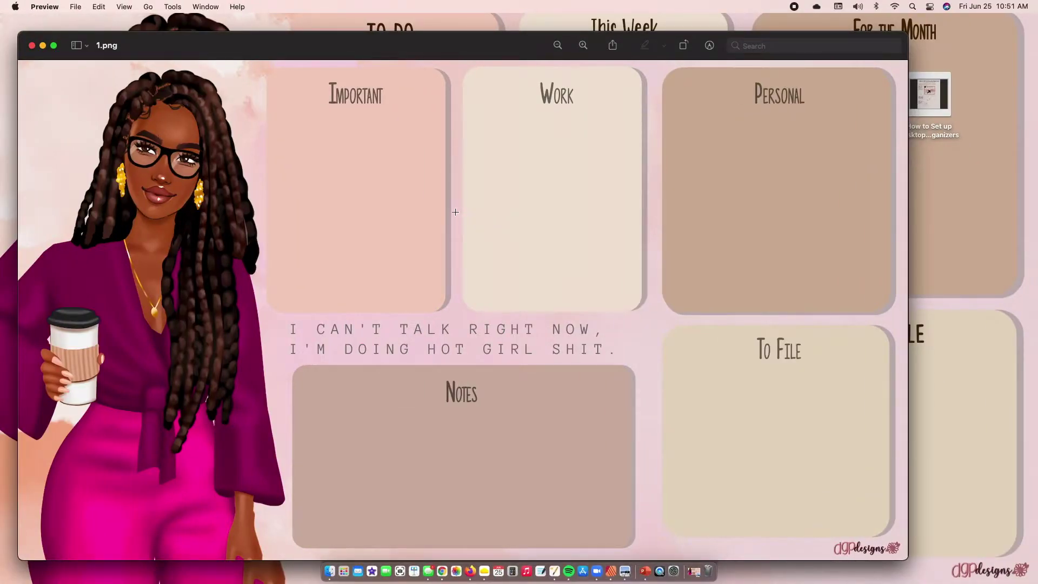
{"action": "mouse_move", "coordinate": [130, 52]}
{"action": "left_click", "coordinate": [136, 46]}
{"action": "left_click", "coordinate": [173, 98]}
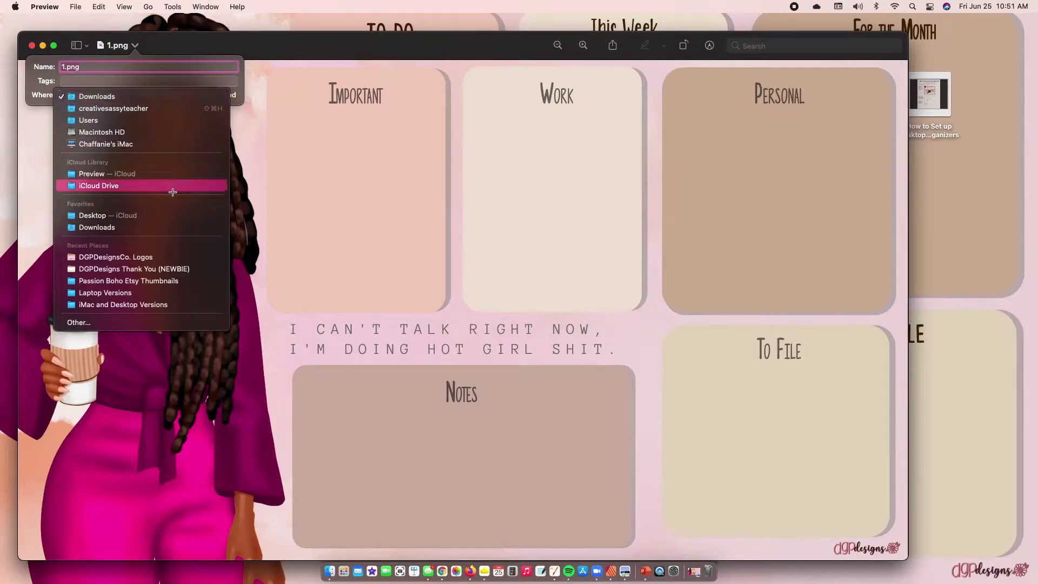
{"action": "left_click", "coordinate": [171, 215]}
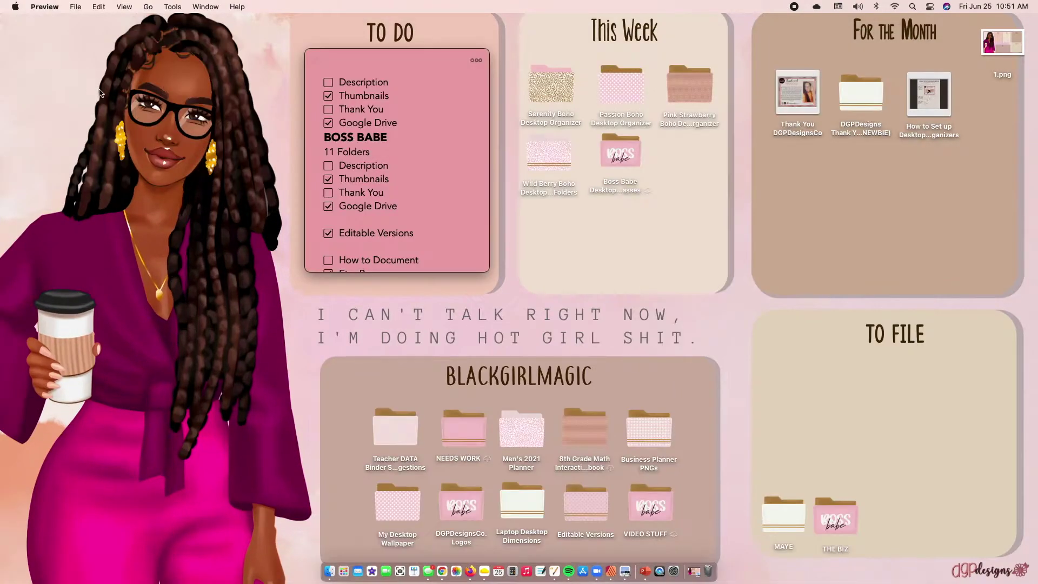
{"action": "left_click", "coordinate": [32, 46]}
Set the 1.png file on the desktop as the desktop picture
{"action": "left_click", "coordinate": [1001, 46]}
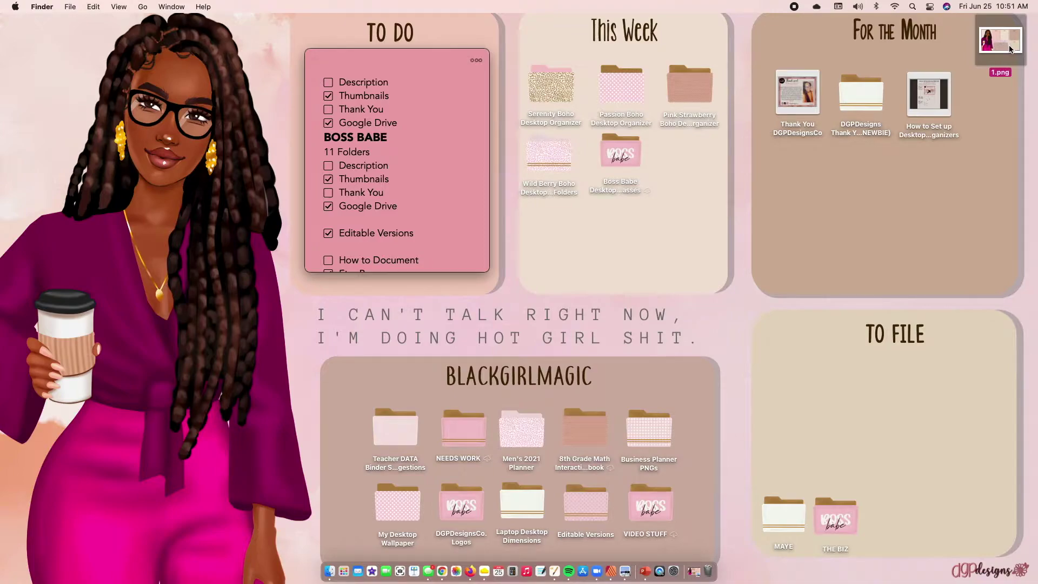
{"action": "right_click", "coordinate": [999, 40]}
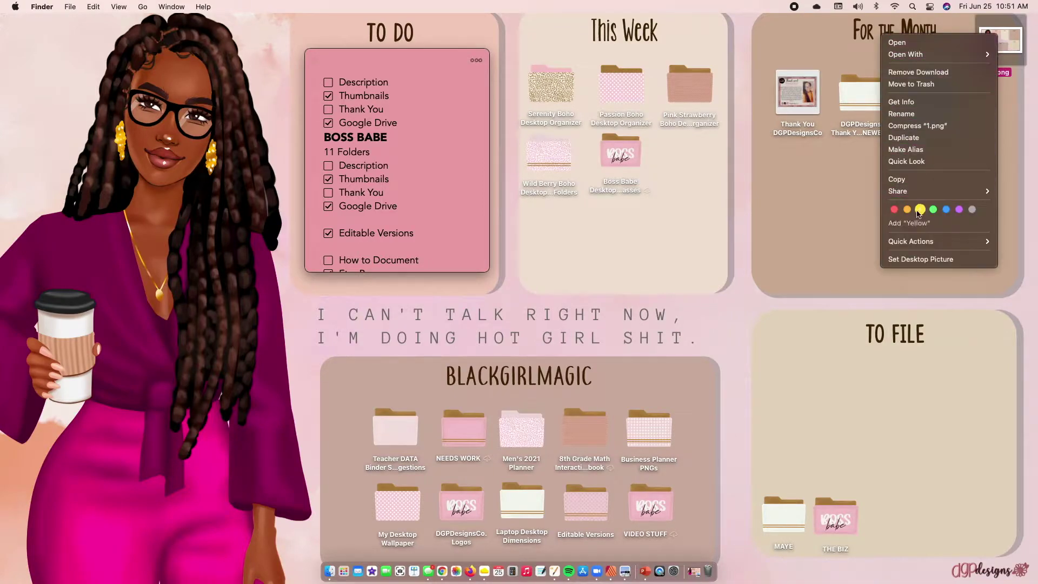
{"action": "left_click", "coordinate": [938, 260]}
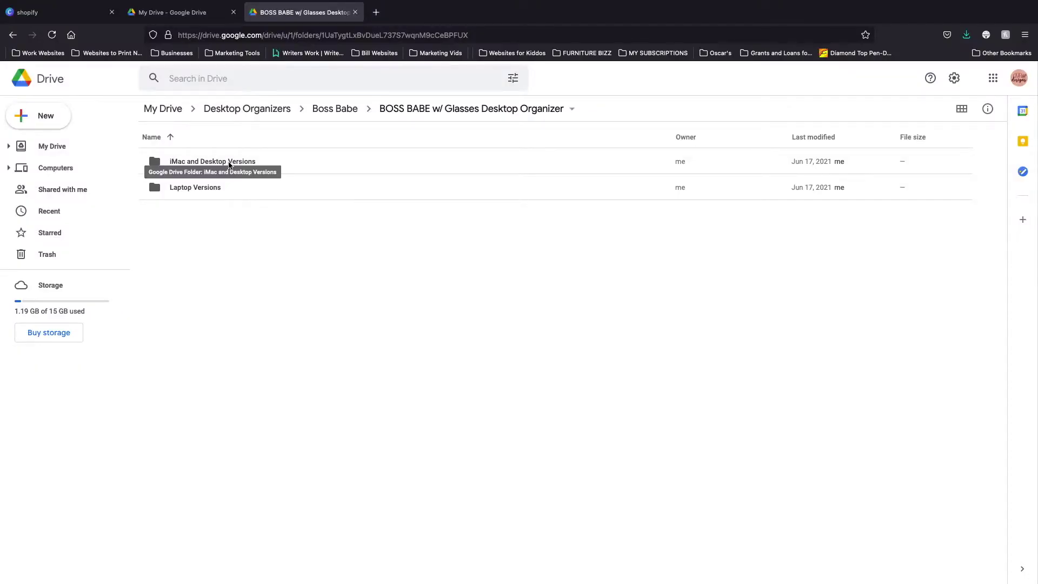
Download BOSS BABE Editable Version.pptx from the iMac and Desktop Versions folder in Drive and open it with Microsoft PowerPoint
{"action": "double_click", "coordinate": [229, 162]}
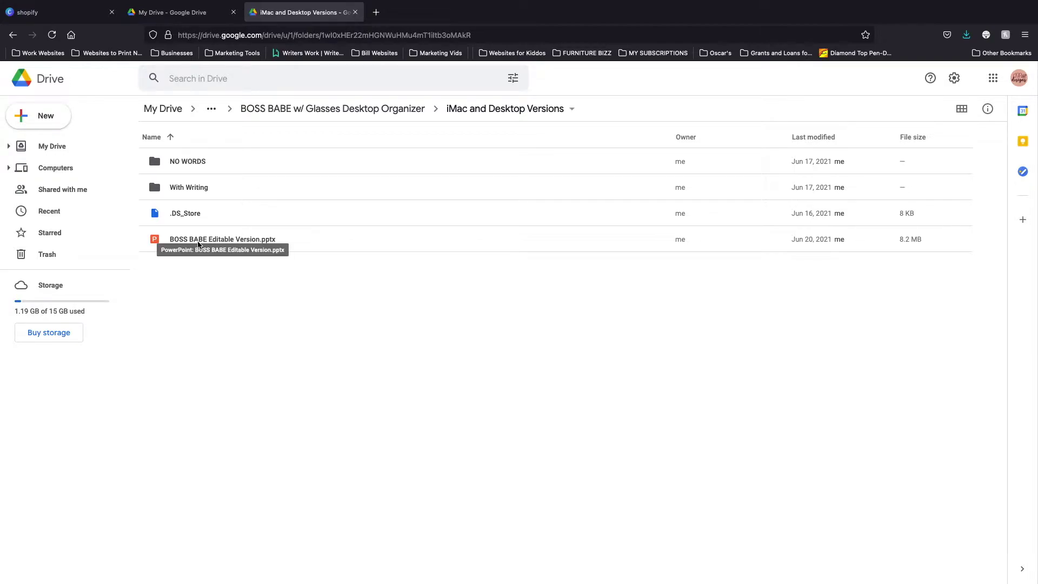
{"action": "right_click", "coordinate": [229, 243]}
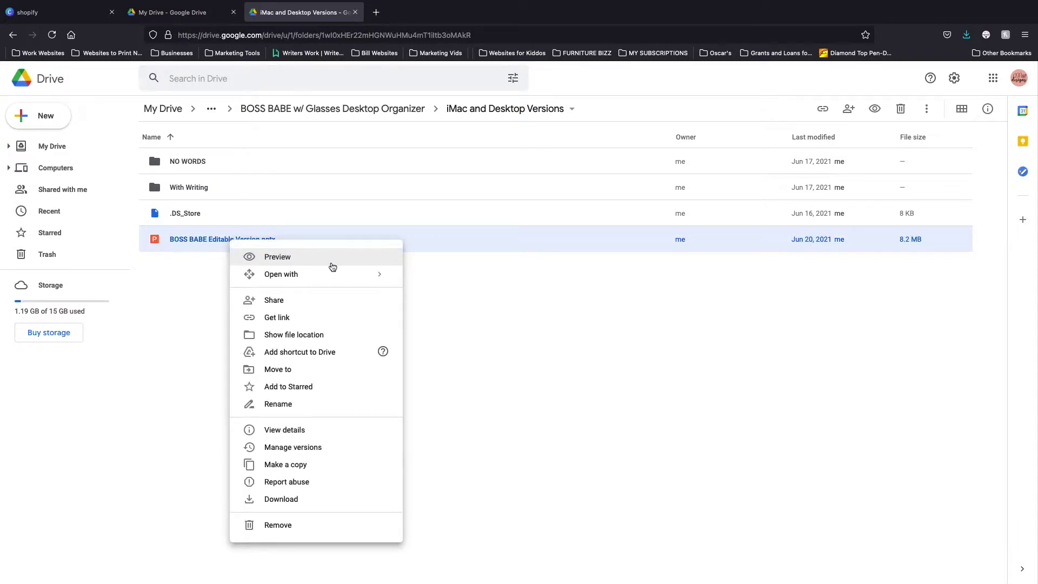
{"action": "mouse_move", "coordinate": [364, 278]}
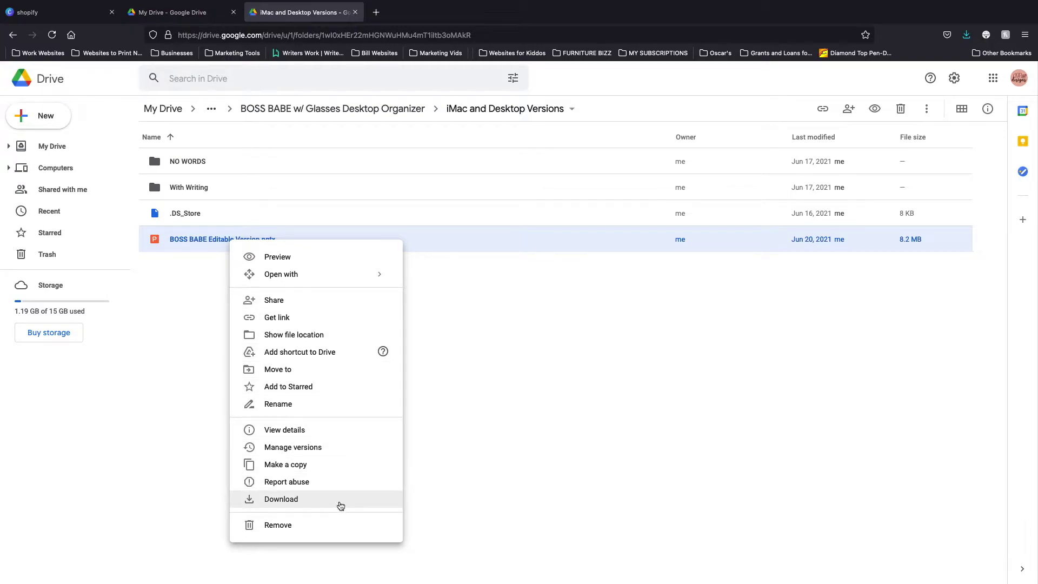
{"action": "left_click", "coordinate": [230, 243]}
{"action": "right_click", "coordinate": [229, 240]}
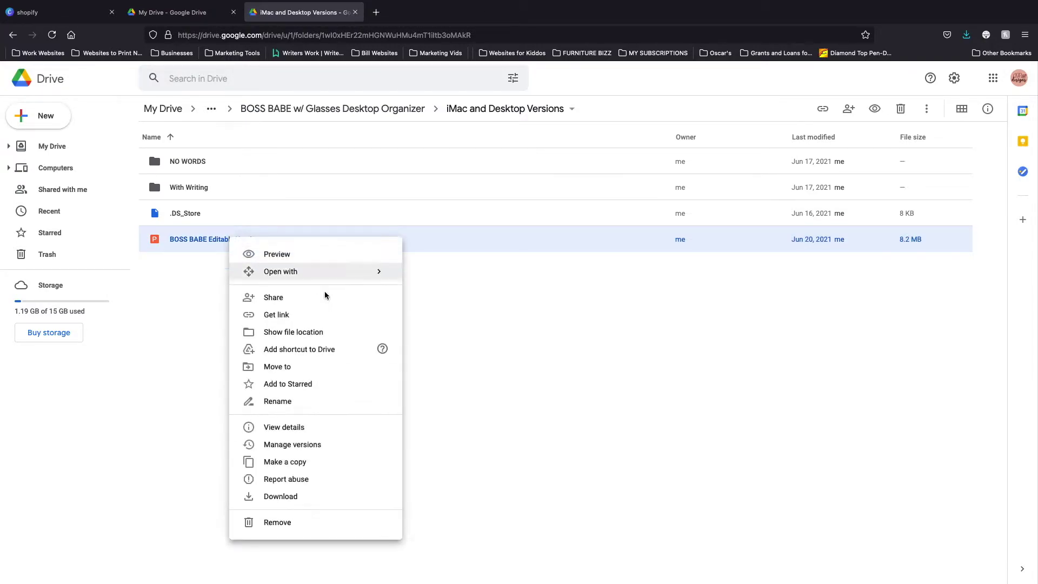
{"action": "left_click", "coordinate": [392, 501]}
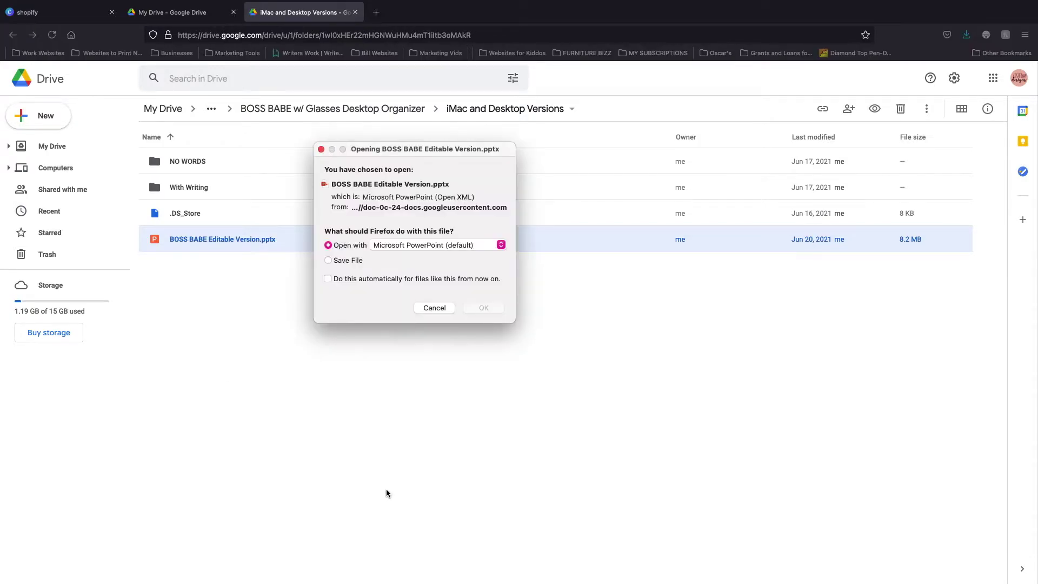
{"action": "left_click", "coordinate": [440, 244]}
{"action": "left_click", "coordinate": [476, 230]}
{"action": "left_click", "coordinate": [485, 307]}
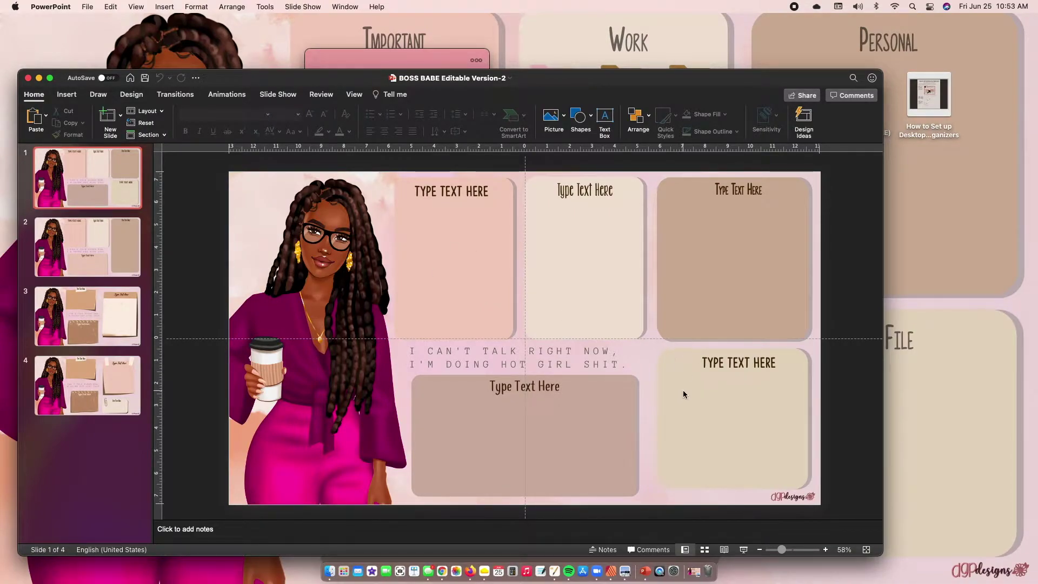
Show the presentation full screen, examine the layouts of its four slides and return to slide 1
{"action": "left_click", "coordinate": [50, 80]}
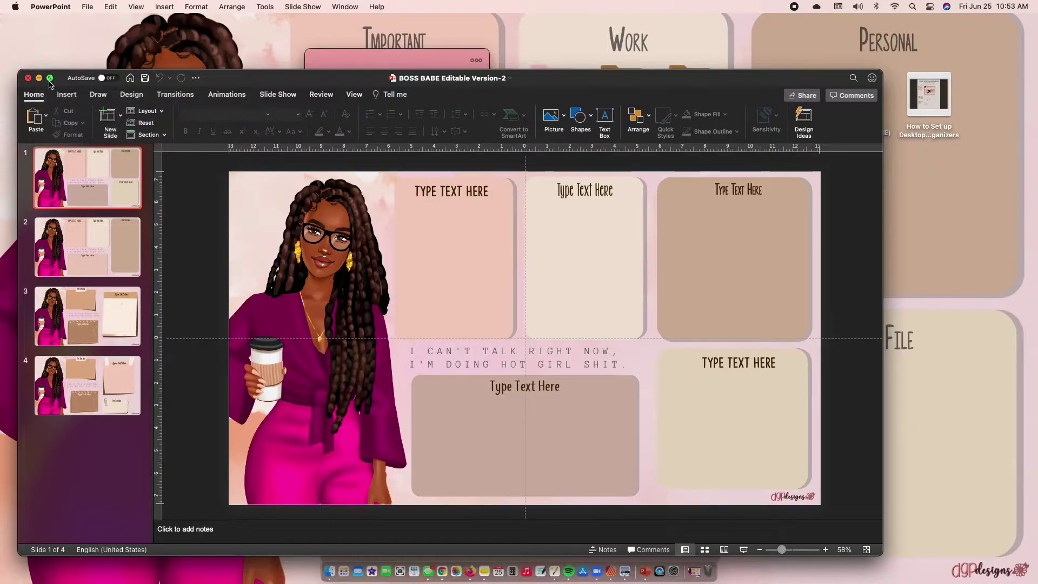
{"action": "left_click", "coordinate": [65, 176]}
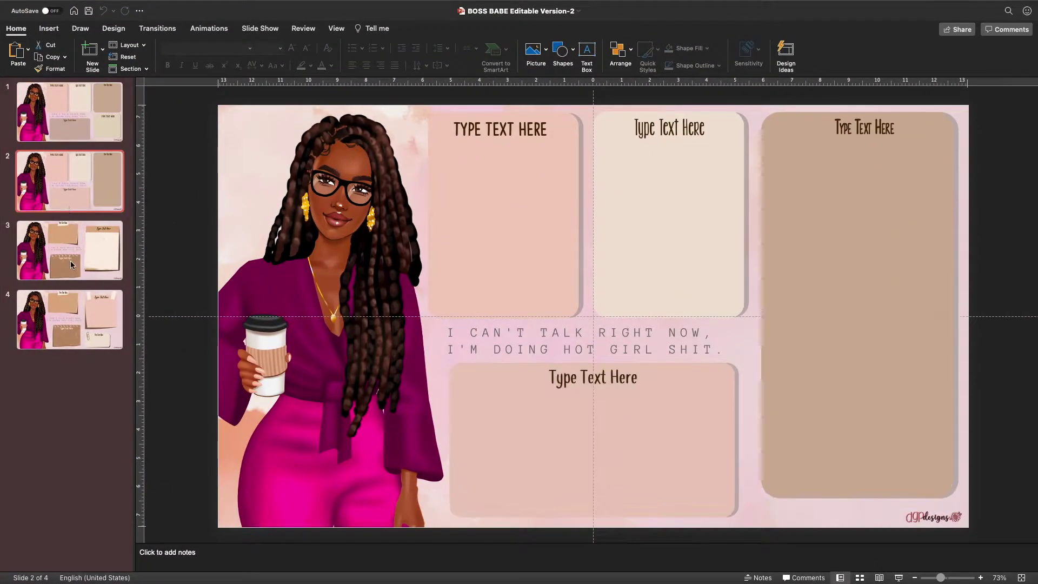
{"action": "left_click", "coordinate": [70, 257]}
{"action": "left_click", "coordinate": [70, 173]}
{"action": "left_click", "coordinate": [79, 115]}
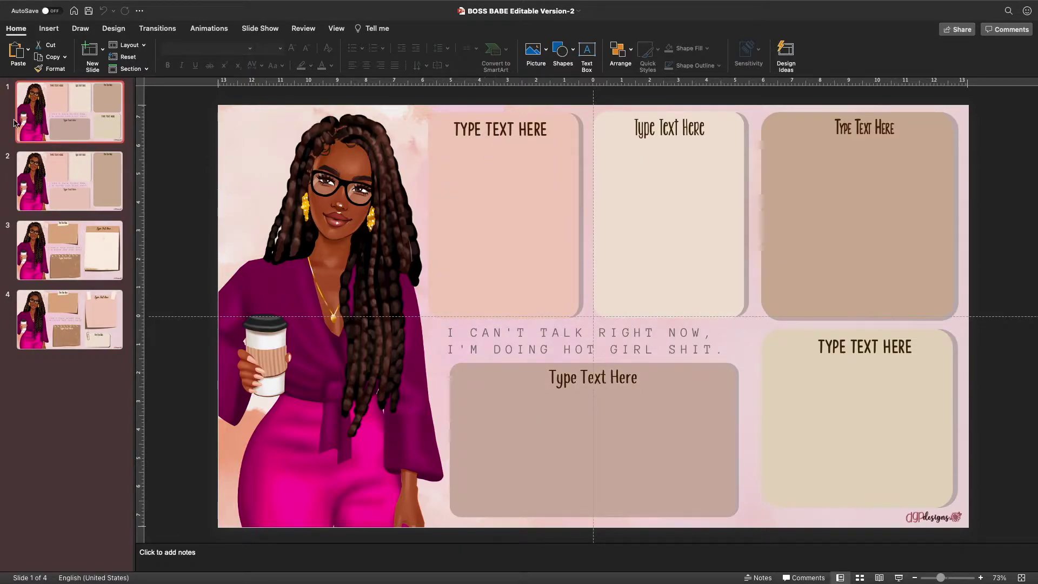
{"action": "left_click", "coordinate": [68, 178]}
{"action": "left_click", "coordinate": [71, 232]}
{"action": "left_click", "coordinate": [91, 327]}
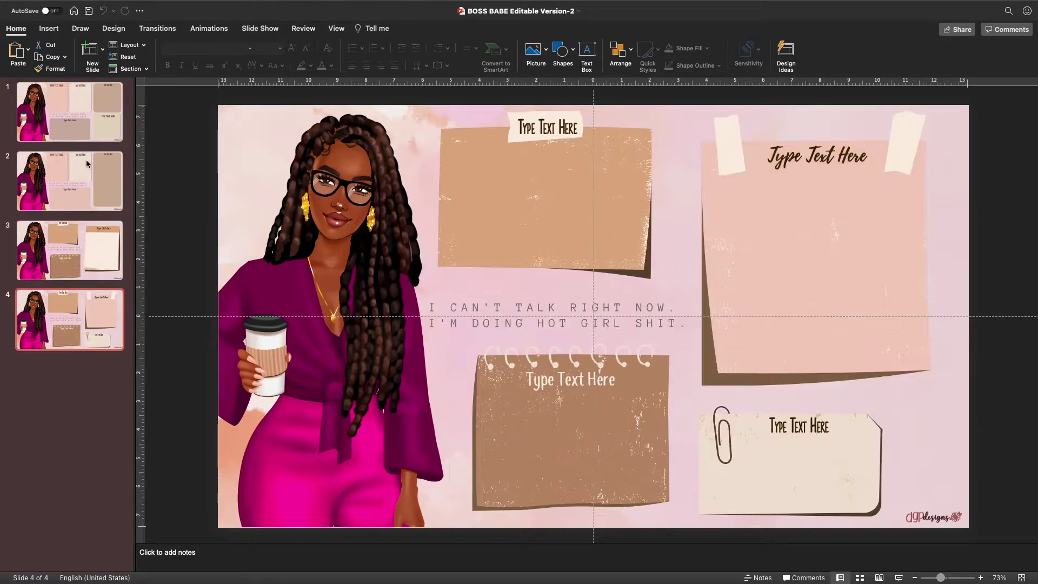
{"action": "left_click", "coordinate": [90, 124]}
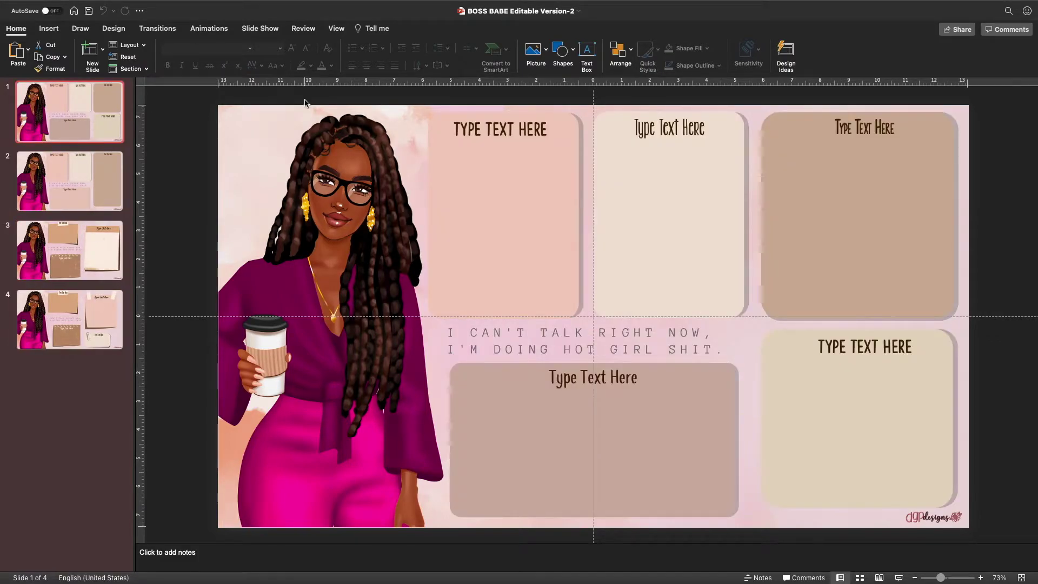
Replace the placeholder headings on slide 1 with "TO DO" in the pink box and "Important this Week" in the cream box beside it
{"action": "left_click", "coordinate": [522, 129]}
{"action": "type", "text": "TO"}
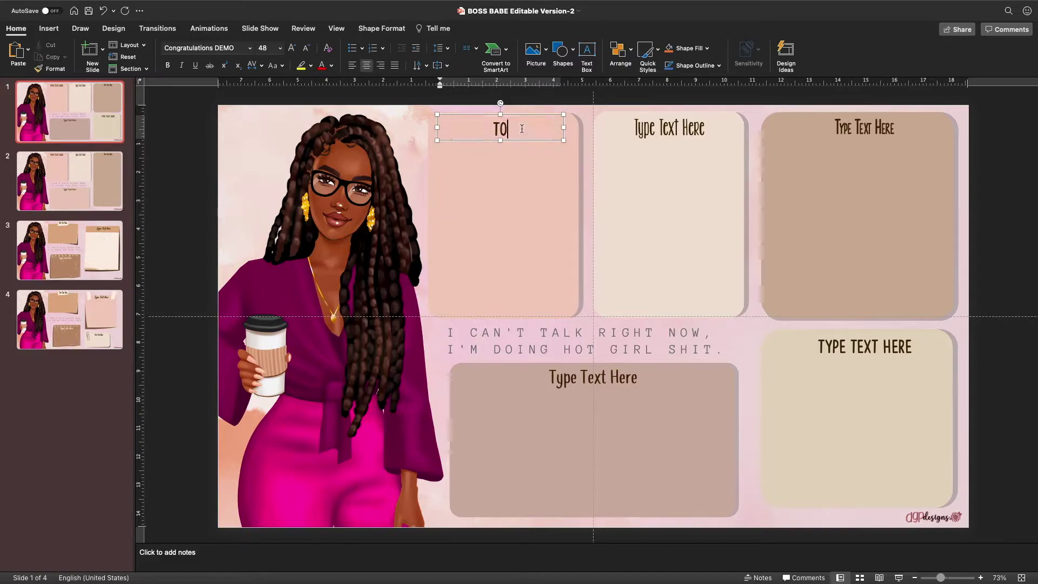
{"action": "type", "text": " DO"}
{"action": "left_click", "coordinate": [664, 135]}
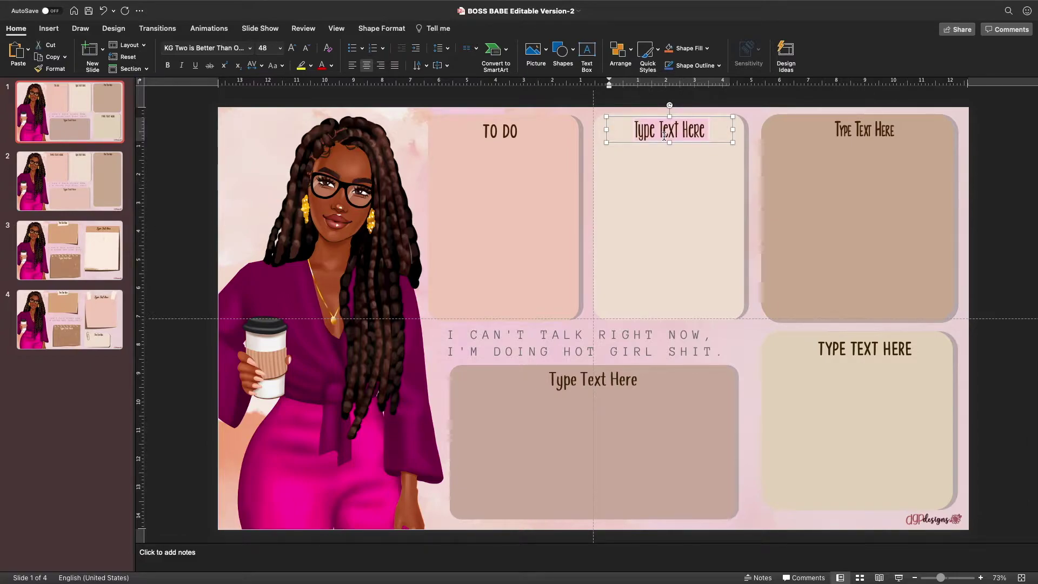
{"action": "type", "text": "Im"}
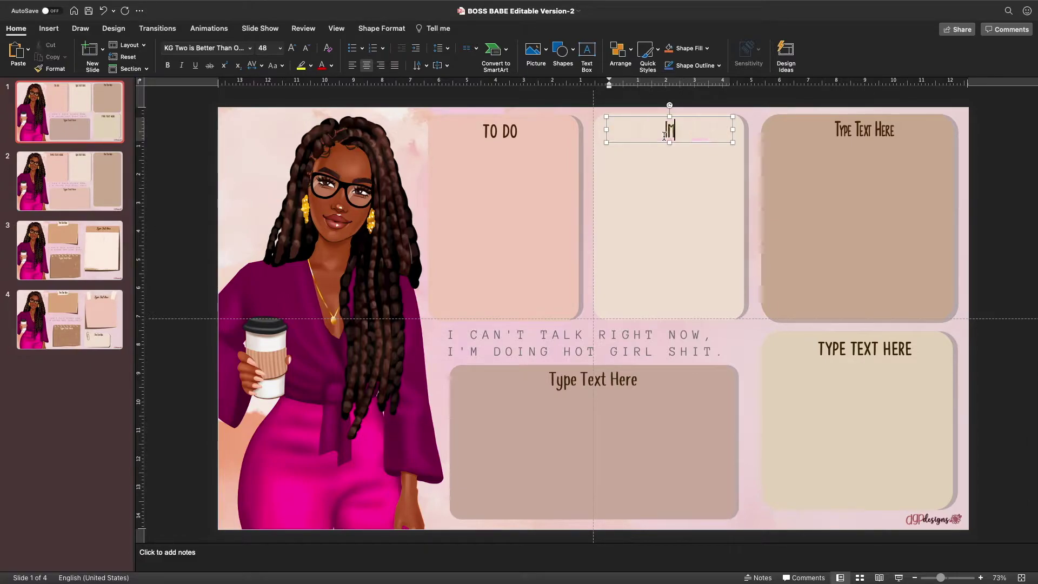
{"action": "type", "text": "portant this Week"}
Replace the placeholder heading of the upper-right brown box on slide 1 with "For the Month"
{"action": "triple_click", "coordinate": [858, 131]}
{"action": "type", "text": "F"}
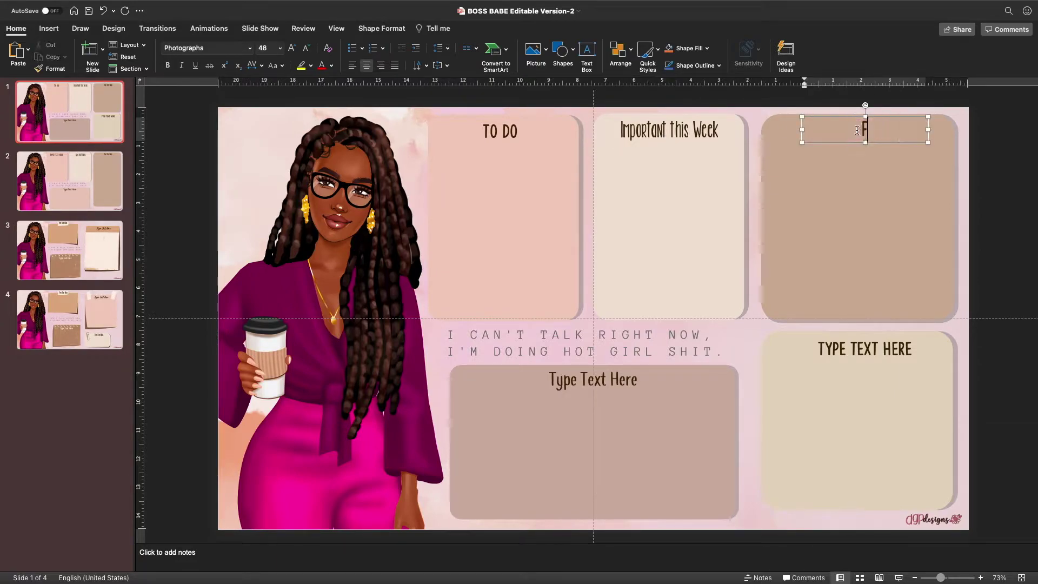
{"action": "type", "text": "or the Month"}
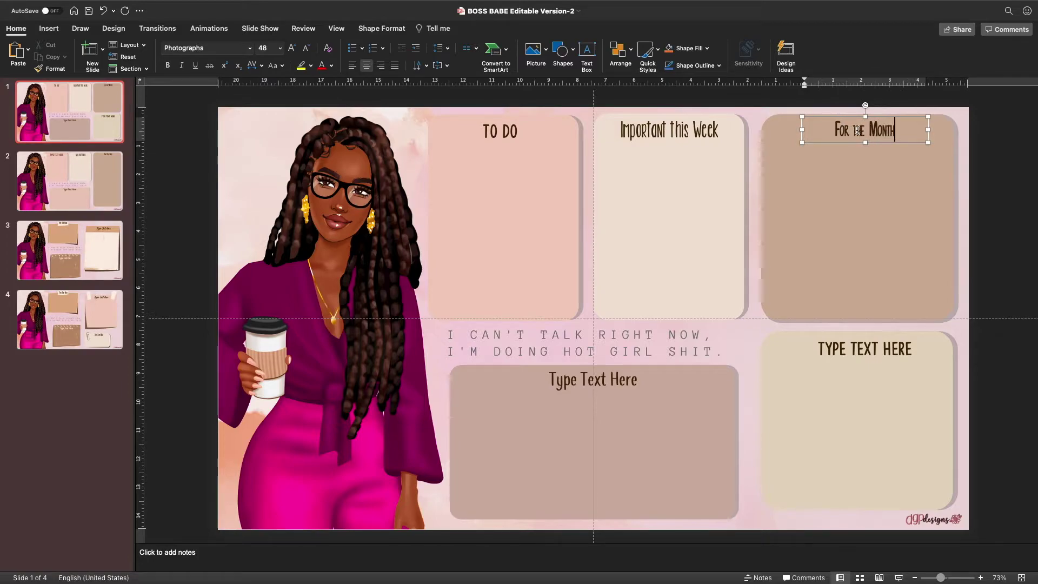
Set the heading of the wide box below the quote to "BLACKGIRLMAGIC" and the lower-right box's heading to "TO FILE"
{"action": "triple_click", "coordinate": [624, 376]}
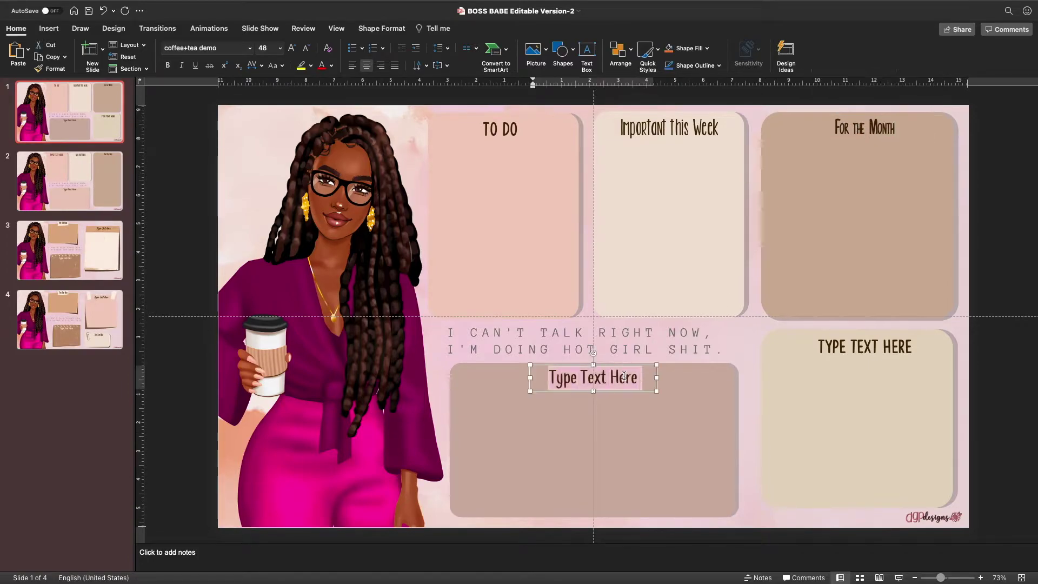
{"action": "type", "text": "BlackG"}
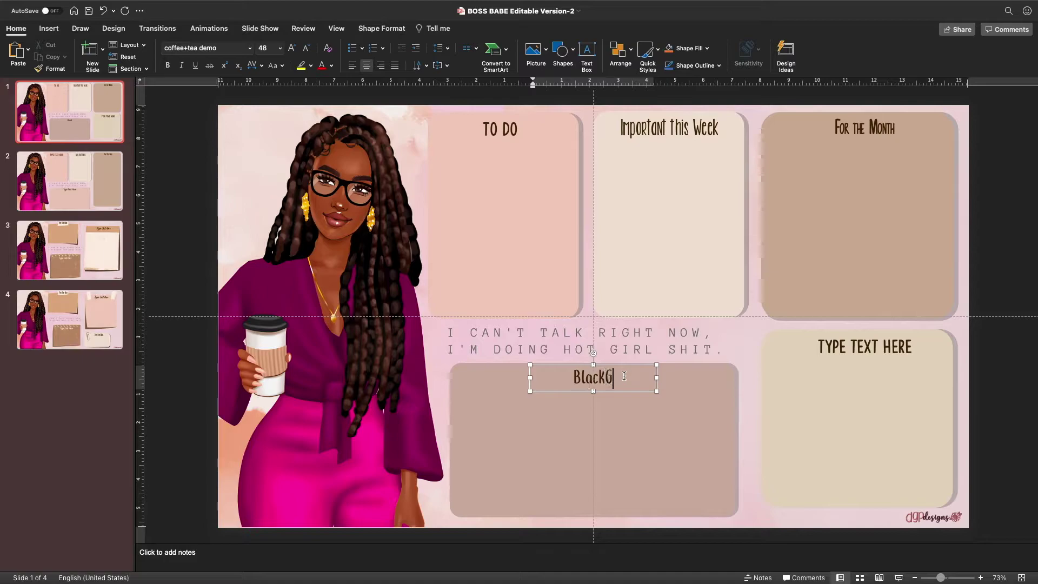
{"action": "type", "text": "irlMagic"}
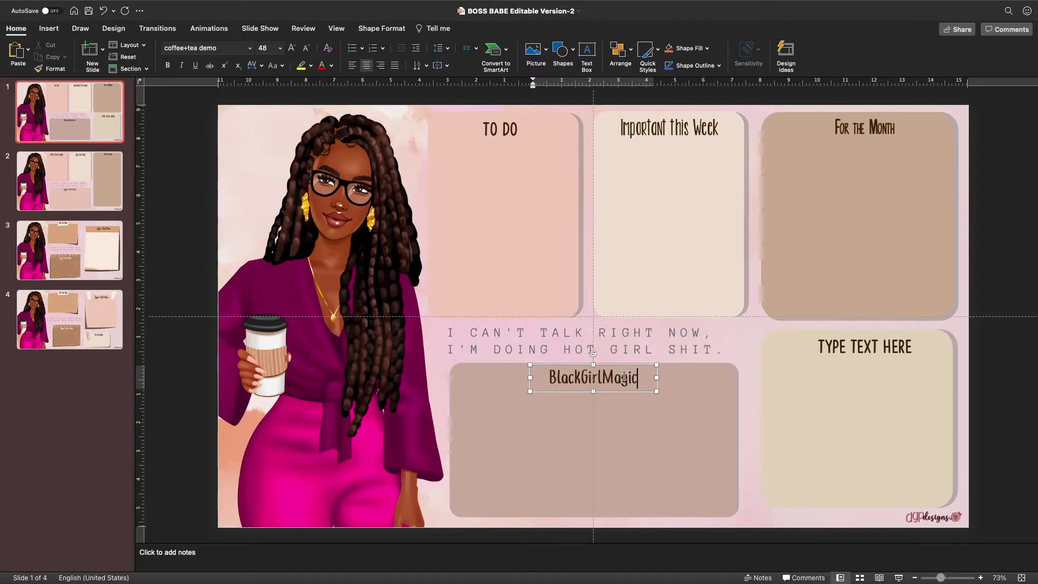
{"action": "double_click", "coordinate": [624, 377]}
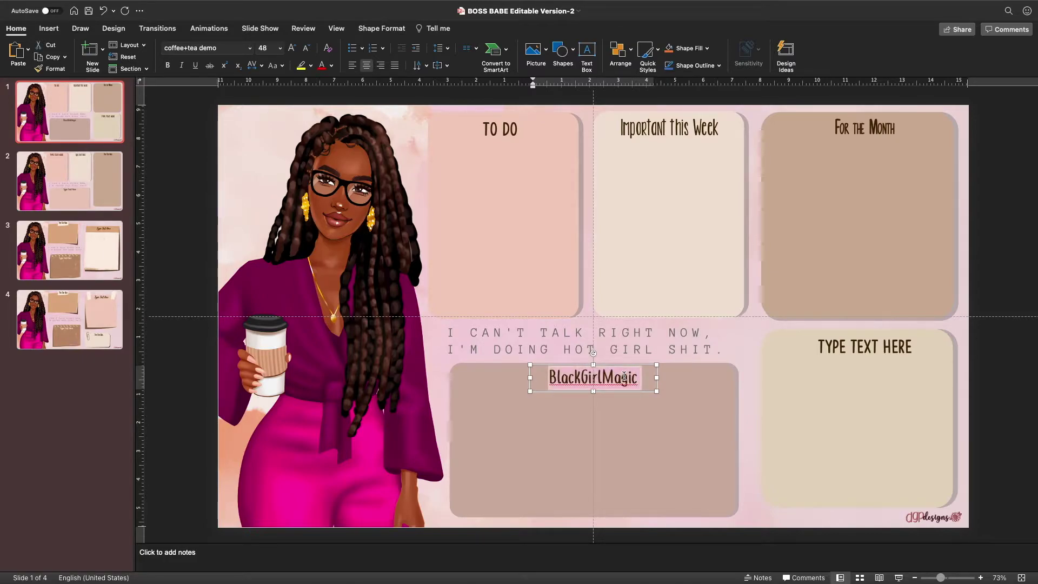
{"action": "type", "text": "Bl"}
{"action": "key", "text": "BackSpace"}
{"action": "key", "text": "BackSpace"}
{"action": "type", "text": "BLACKGIRLMAGIC"}
{"action": "left_click", "coordinate": [854, 346]}
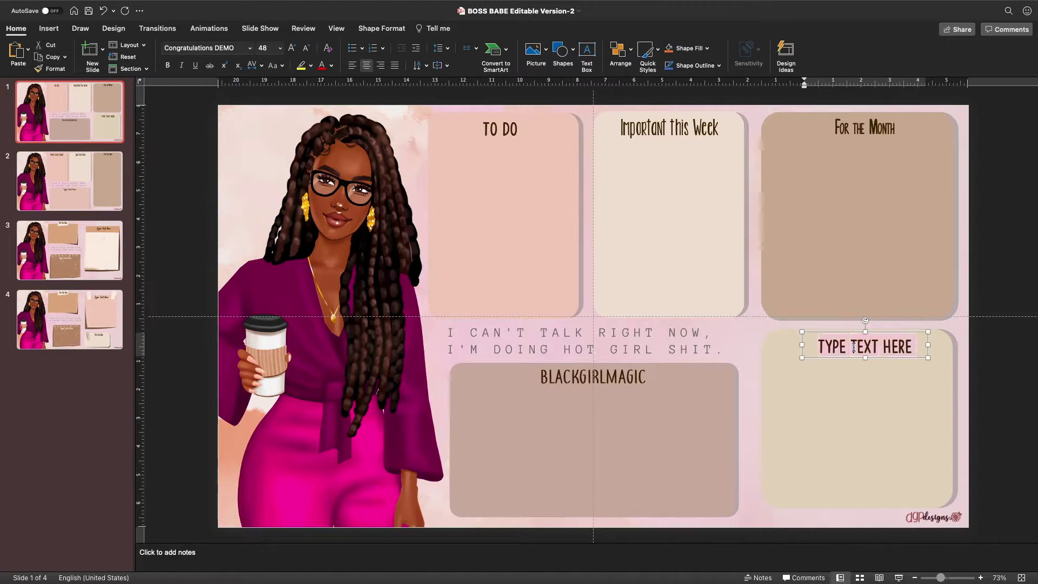
{"action": "type", "text": "TO FILE"}
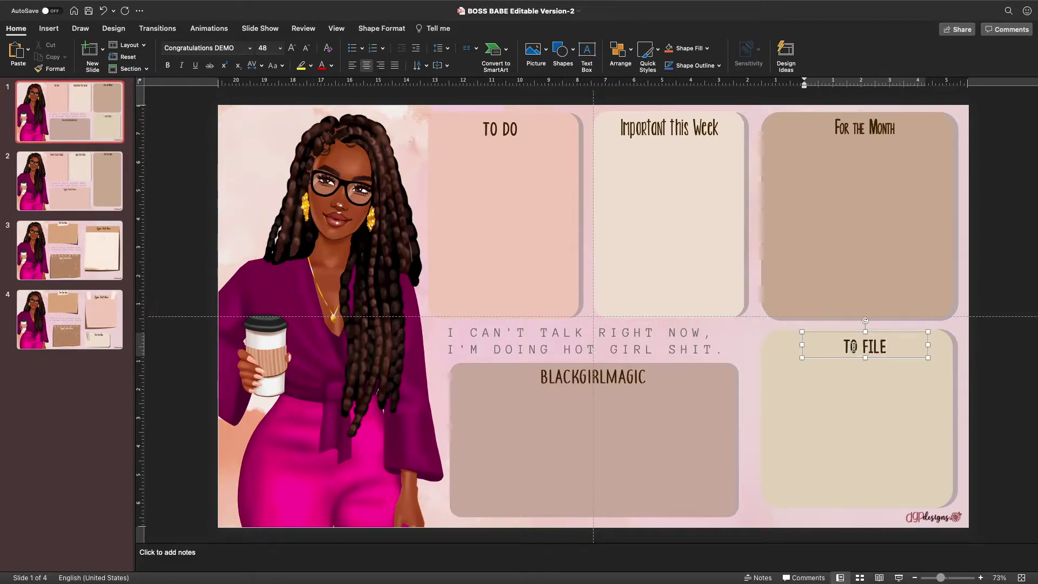
Set up an export of slide 1 only as a PNG named "DESKTOP ORGANIZER" in the iCloud Desktop folder
{"action": "left_click", "coordinate": [784, 407]}
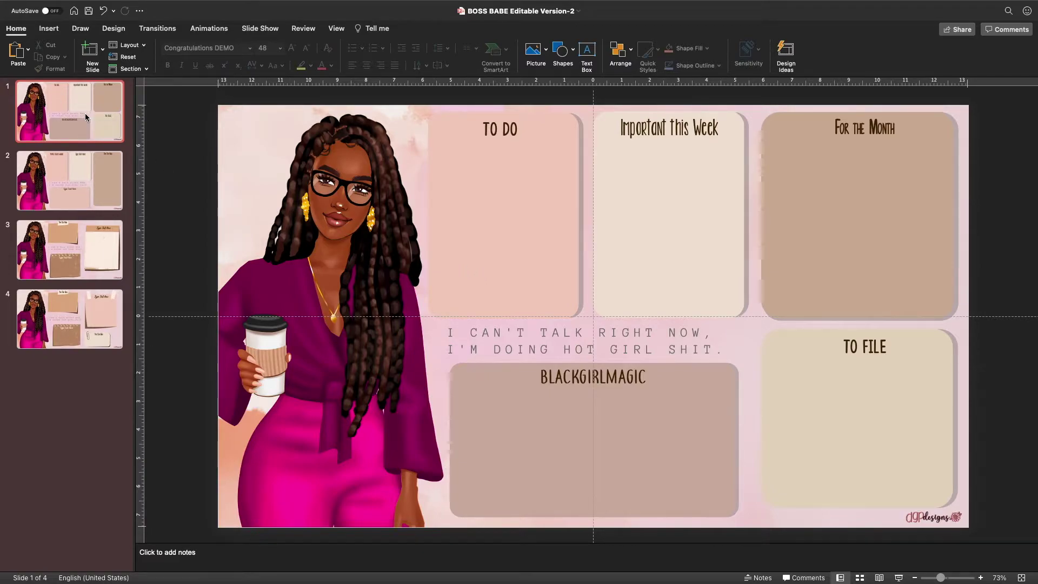
{"action": "right_click", "coordinate": [80, 78]}
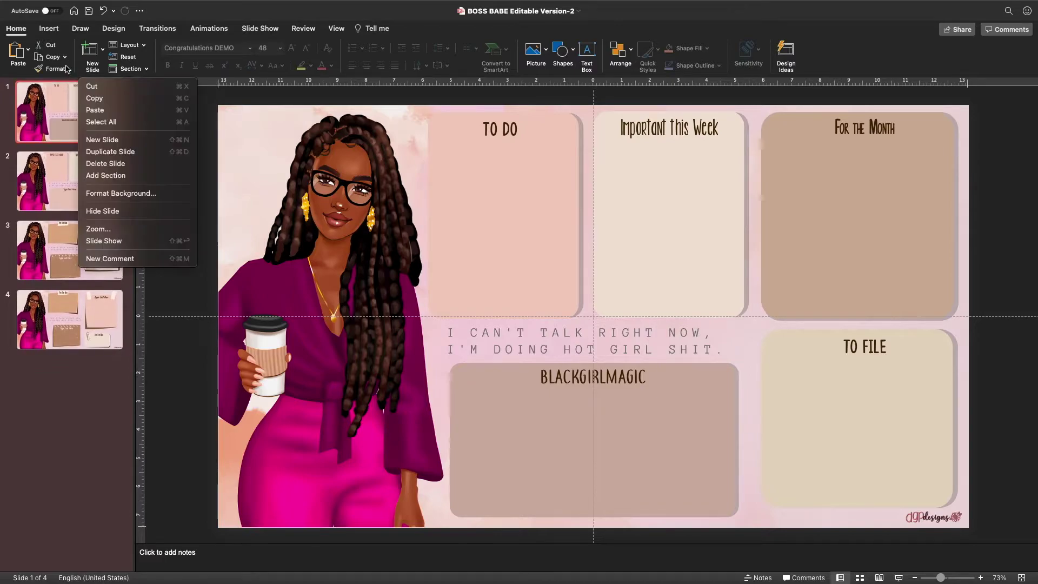
{"action": "left_click", "coordinate": [53, 99]}
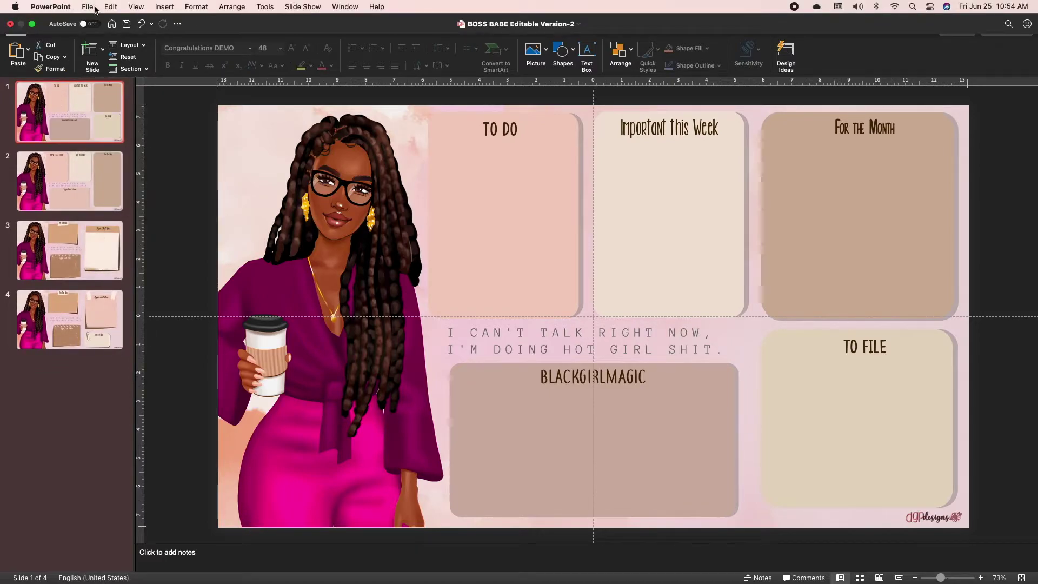
{"action": "left_click", "coordinate": [88, 7]}
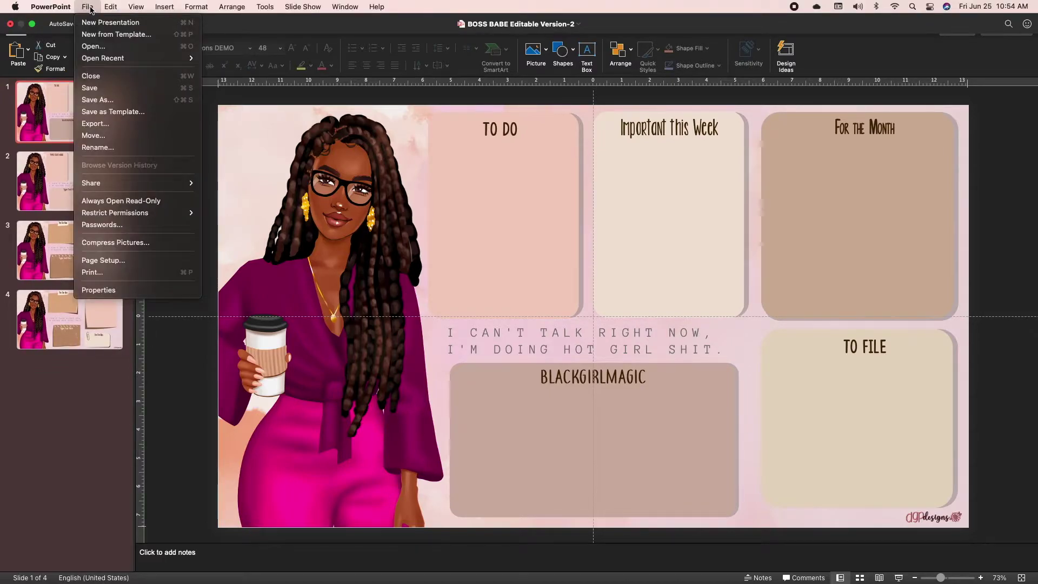
{"action": "left_click", "coordinate": [123, 124]}
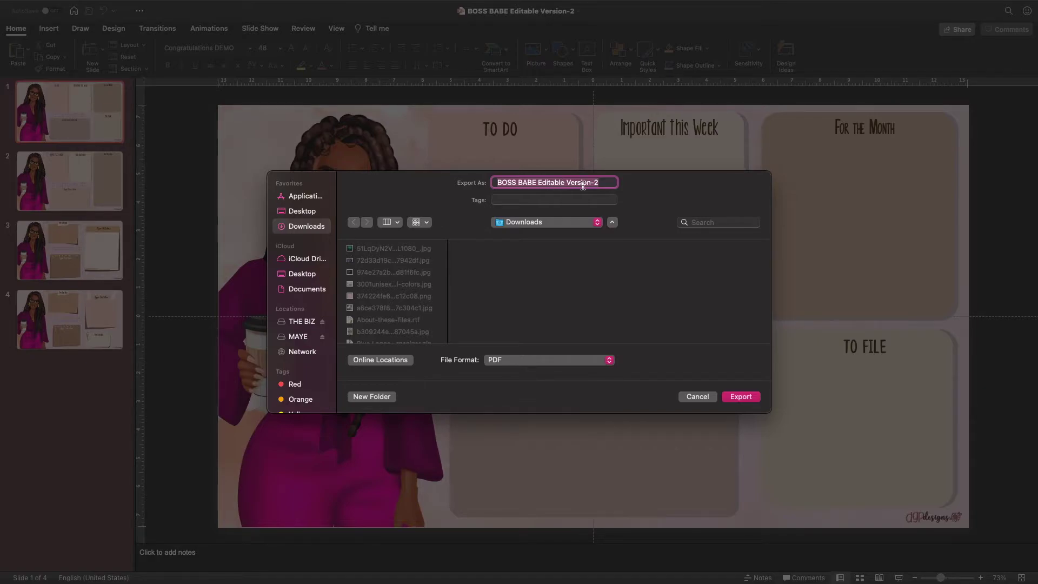
{"action": "type", "text": "DESKTOP ORGANIZER"}
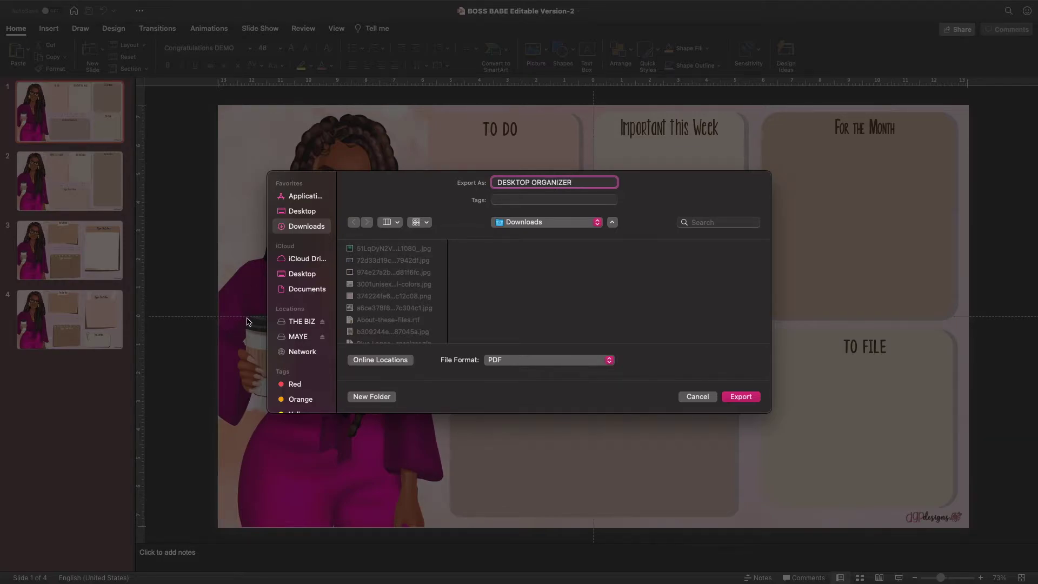
{"action": "left_click", "coordinate": [297, 277]}
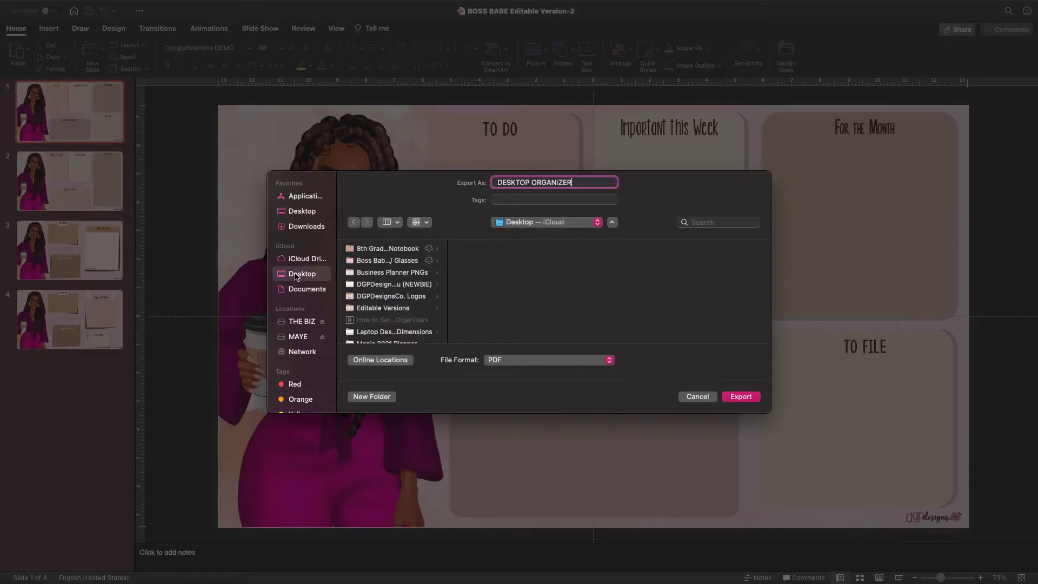
{"action": "left_click", "coordinate": [509, 364]}
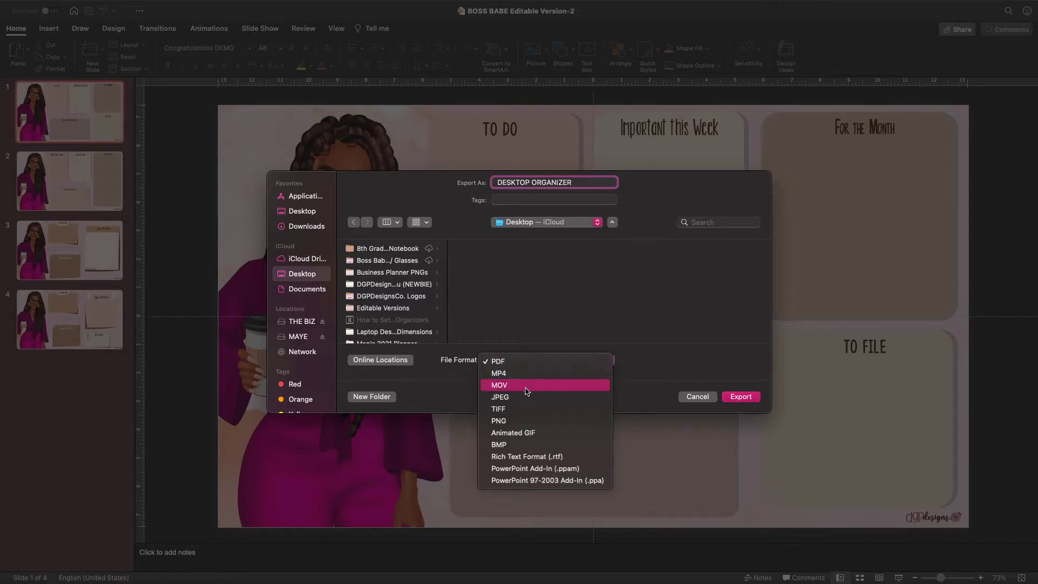
{"action": "left_click", "coordinate": [503, 422]}
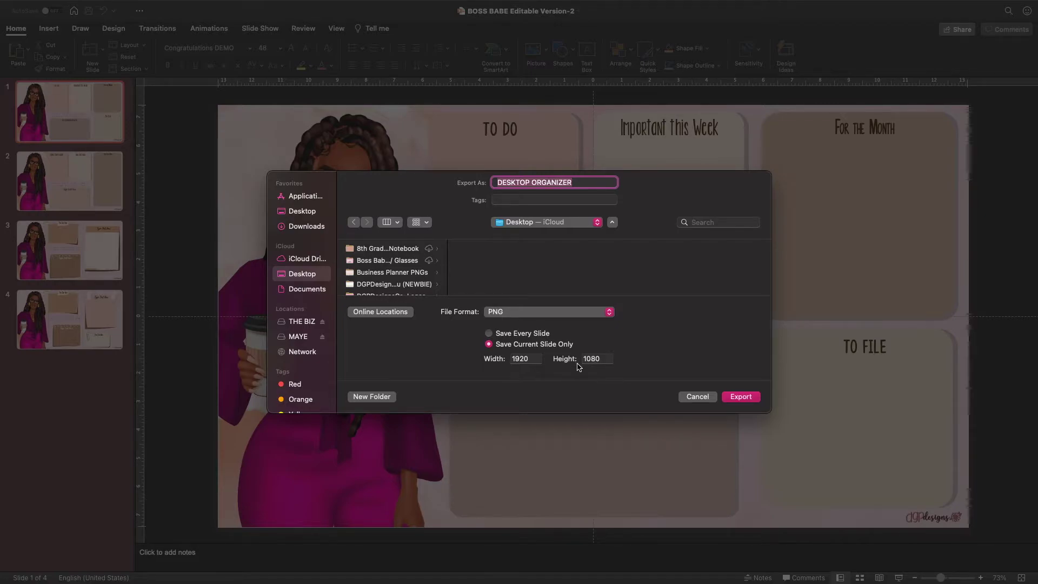
Try an export width of 1400 for the slide image
{"action": "left_click", "coordinate": [533, 362]}
{"action": "double_click", "coordinate": [533, 363]}
{"action": "key", "text": "BackSpace"}
{"action": "type", "text": "1400"}
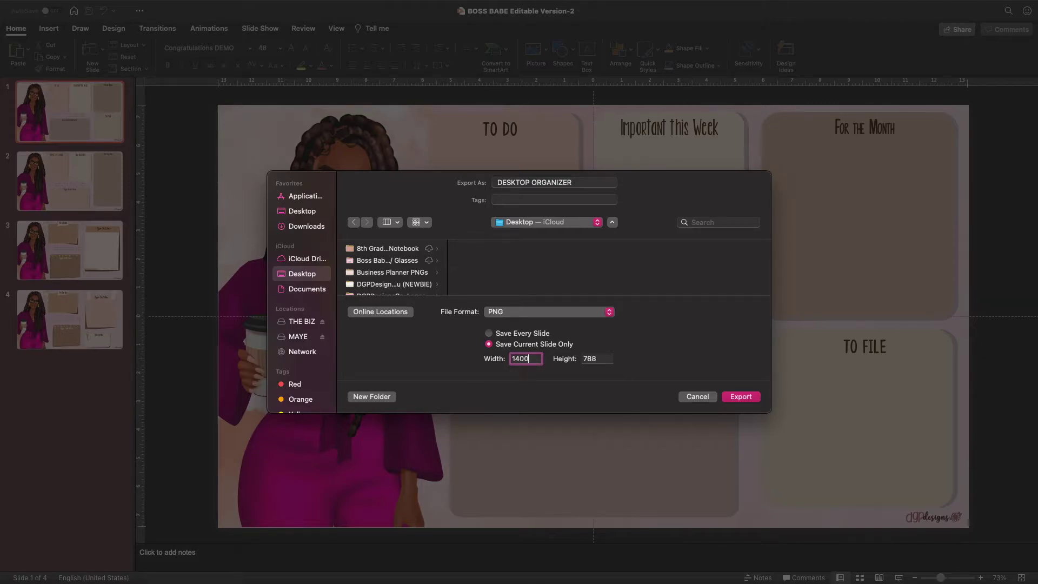
Set the export width to 1920 and export the slide
{"action": "left_click", "coordinate": [595, 359]}
{"action": "double_click", "coordinate": [533, 360]}
{"action": "type", "text": "1920"}
{"action": "left_click", "coordinate": [737, 398]}
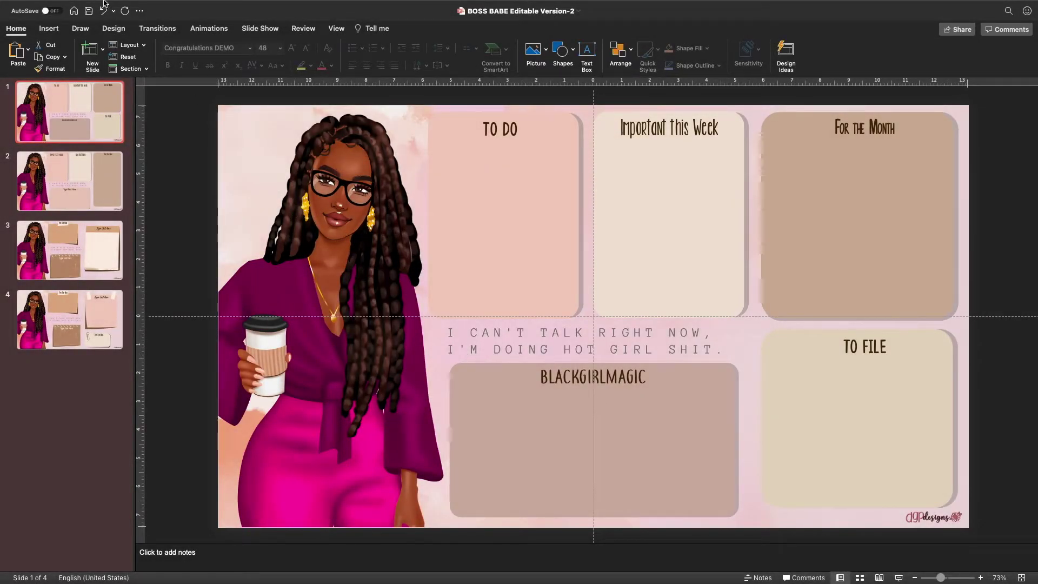
Switch to Google Drive, open the NO WORDS folder under iMac and Desktop Versions, and preview 2.png
{"action": "mouse_move", "coordinate": [59, 2]}
{"action": "left_click", "coordinate": [32, 24]}
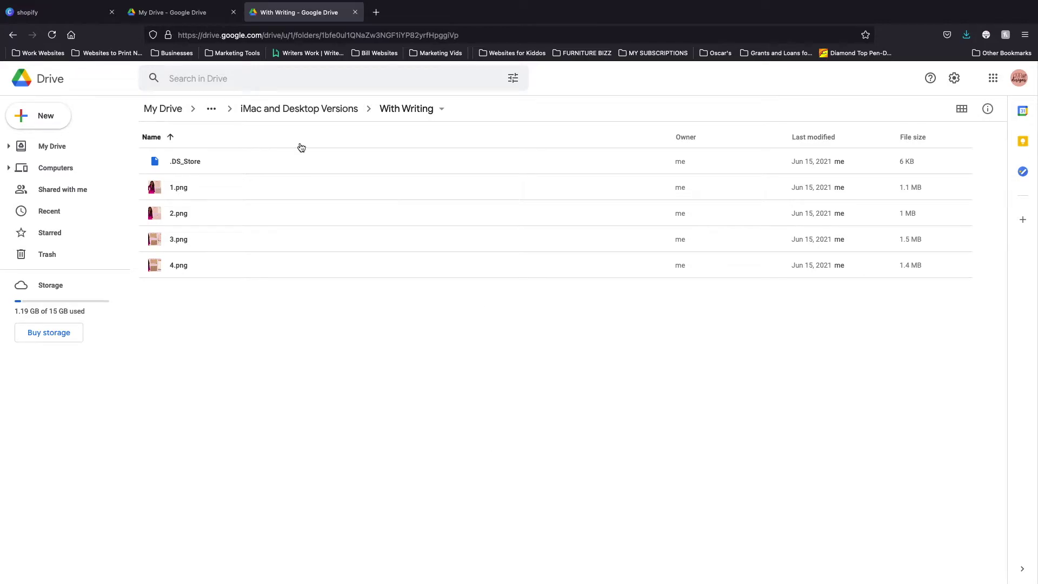
{"action": "left_click", "coordinate": [335, 111]}
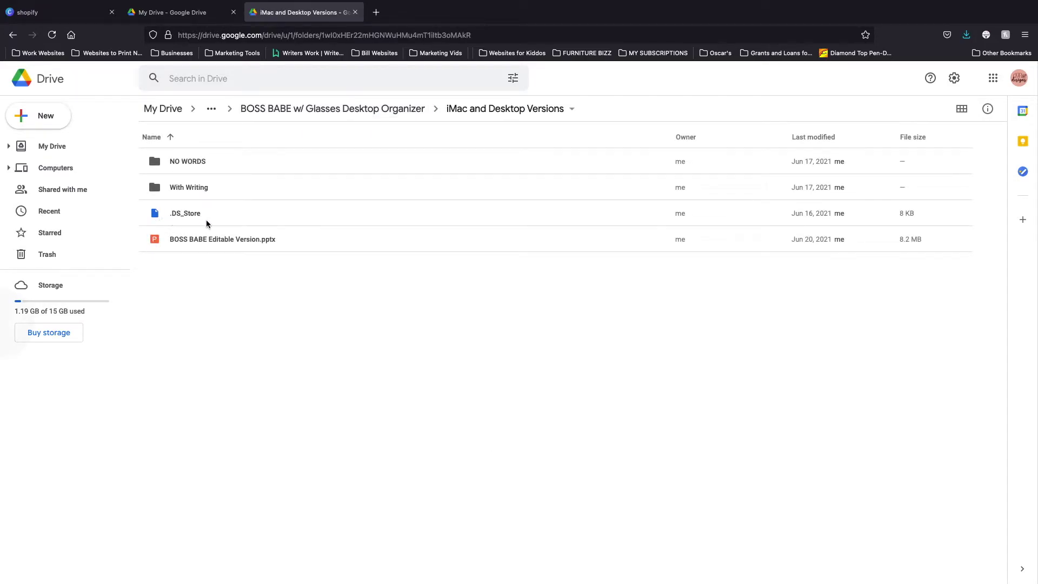
{"action": "double_click", "coordinate": [193, 163]}
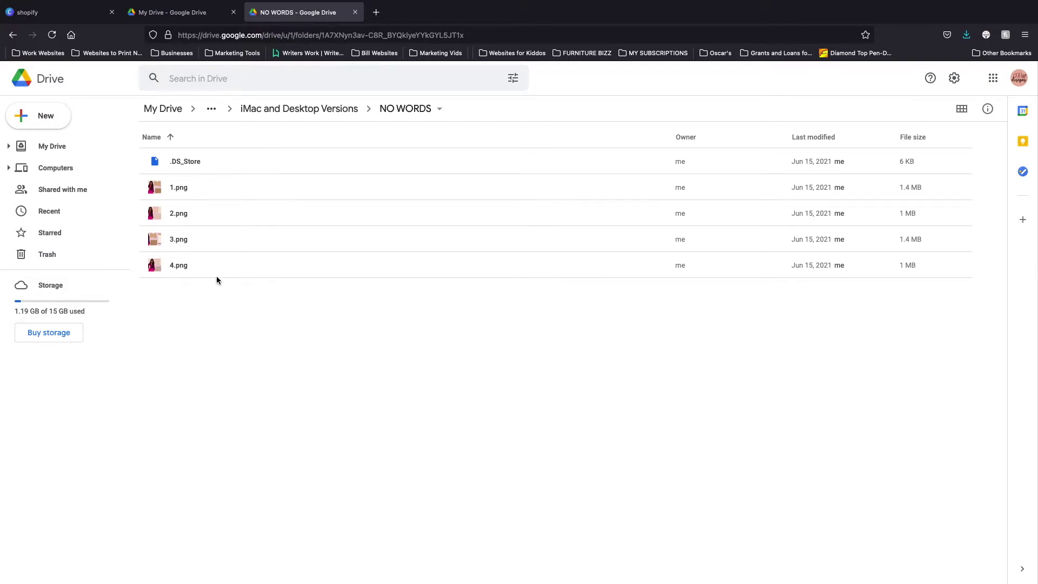
{"action": "double_click", "coordinate": [160, 215]}
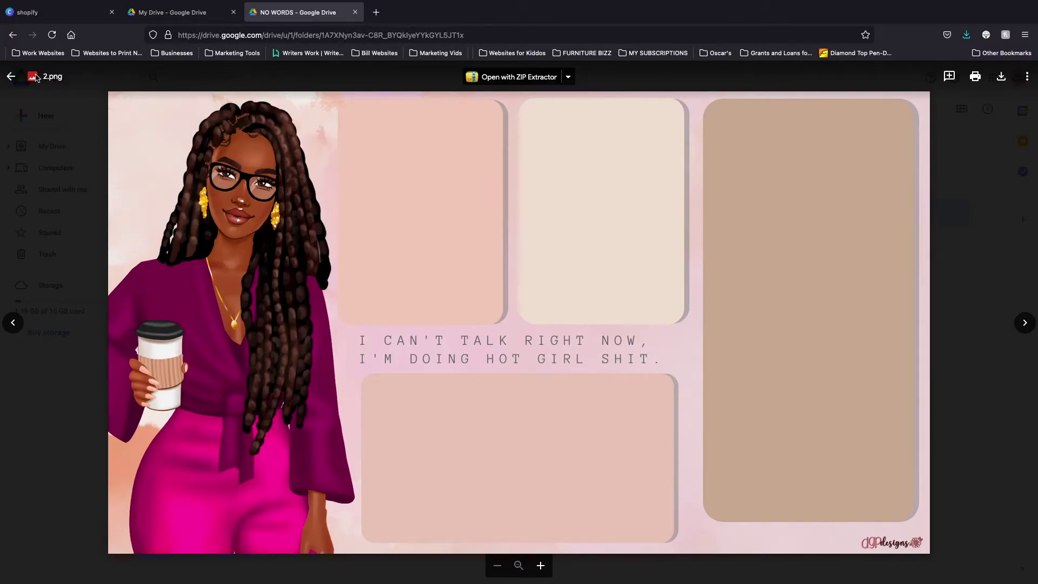
{"action": "left_click", "coordinate": [11, 77]}
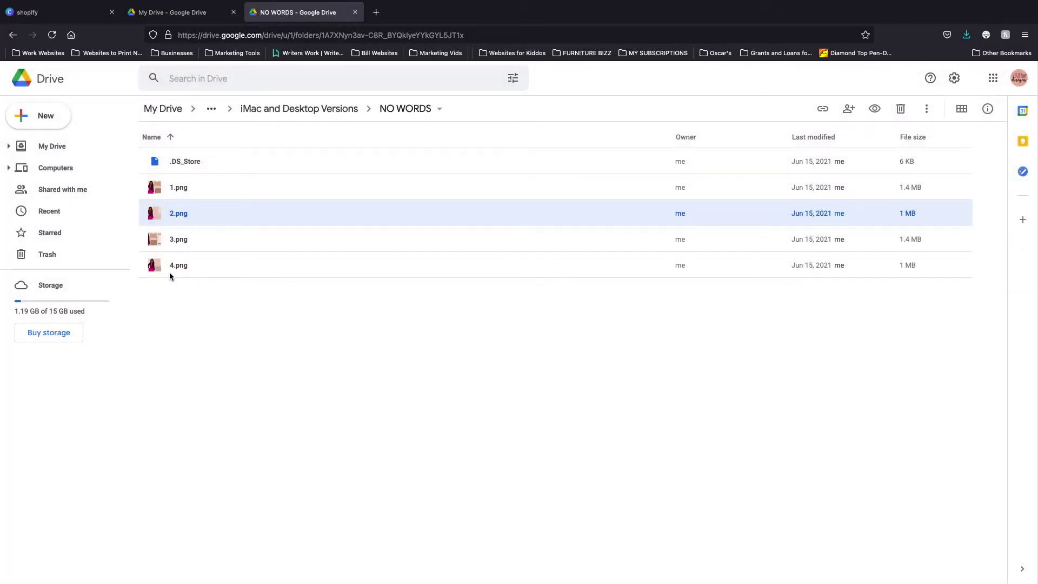
Preview 4.png in the NO WORDS folder and download it, opening it in the Preview app
{"action": "left_click", "coordinate": [169, 266]}
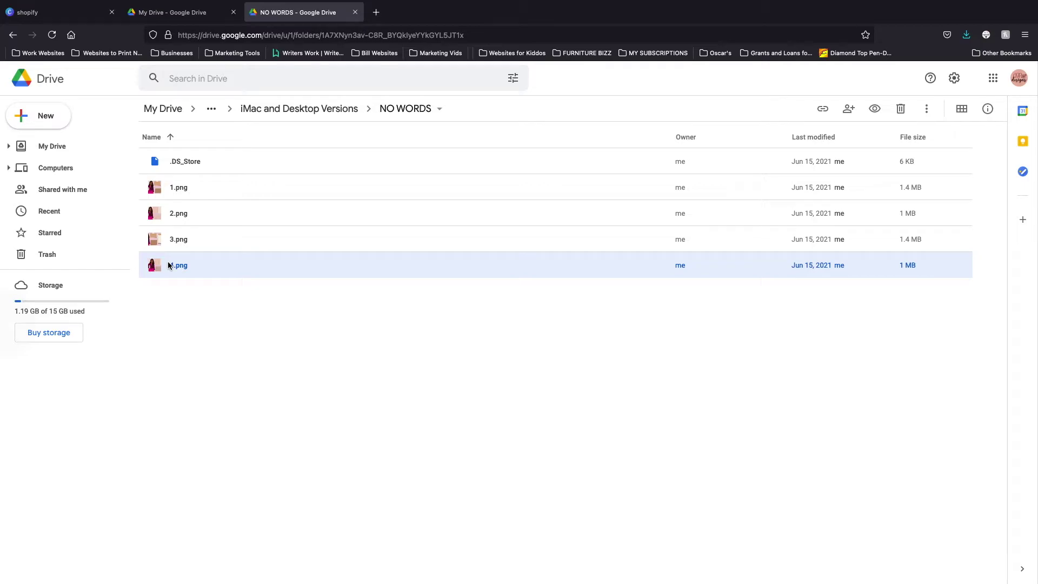
{"action": "double_click", "coordinate": [161, 269]}
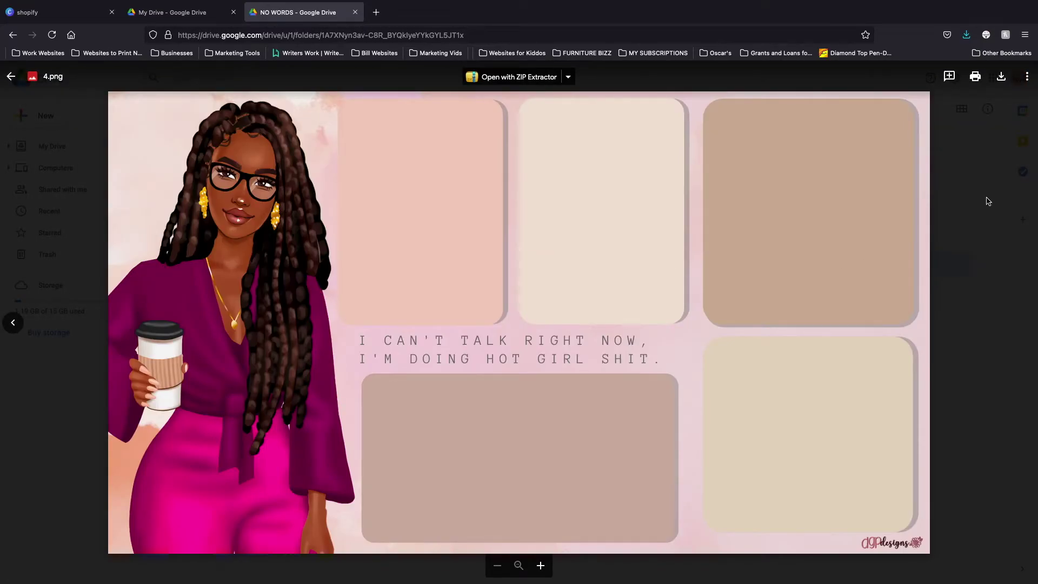
{"action": "left_click", "coordinate": [1001, 78]}
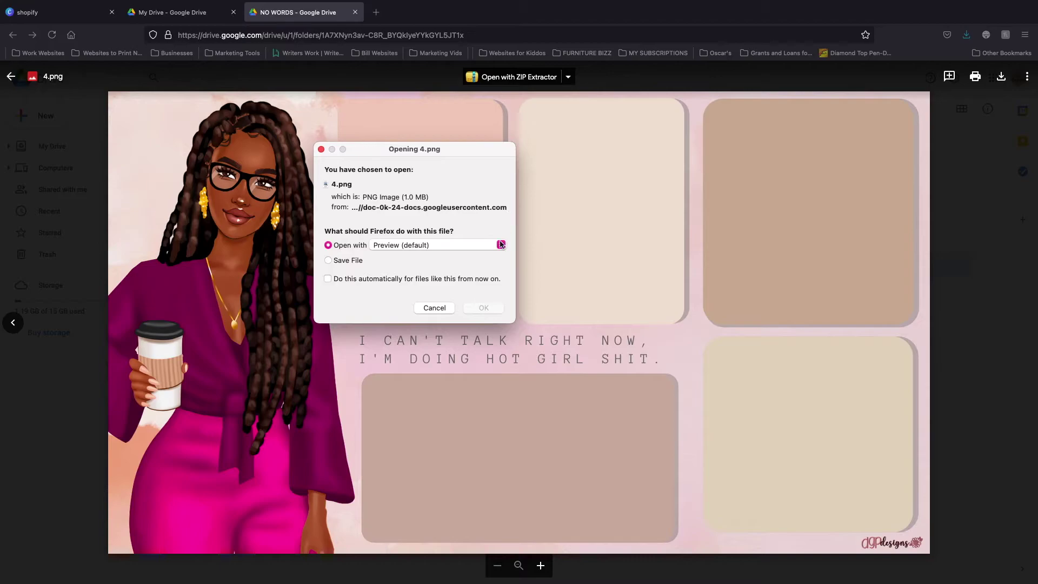
{"action": "left_click", "coordinate": [483, 308]}
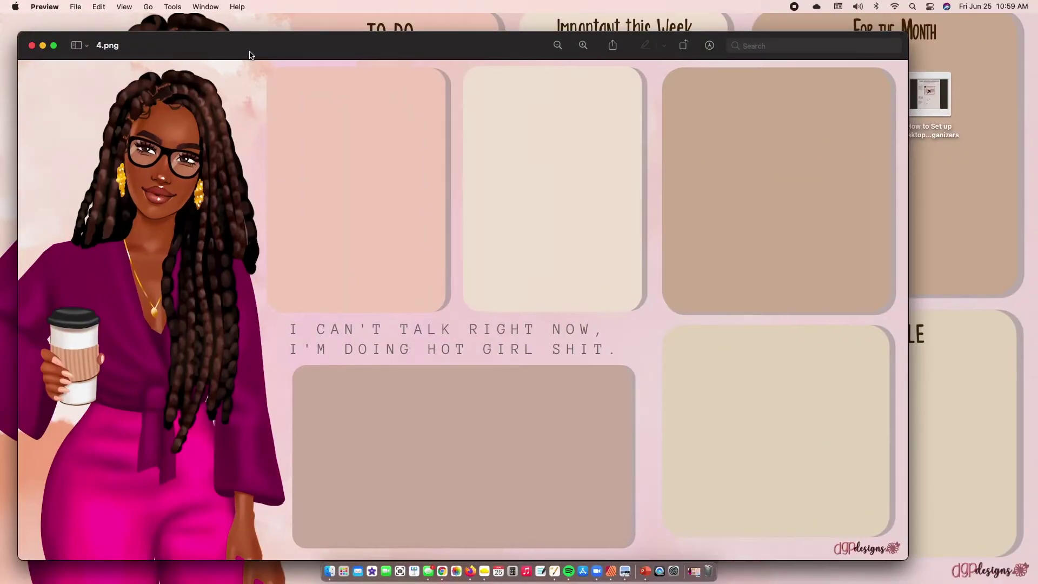
{"action": "left_click_drag", "start_coordinate": [257, 52], "coordinate": [334, 51]}
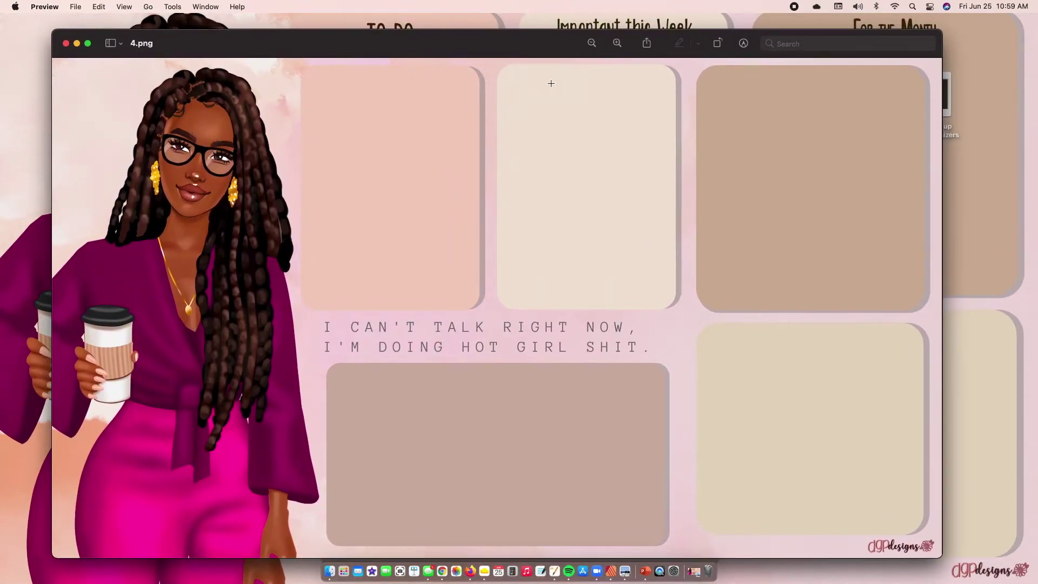
Add a 42 pt text box at the top of the pink box and widen it to most of the box's width
{"action": "key", "text": "shift+super+a"}
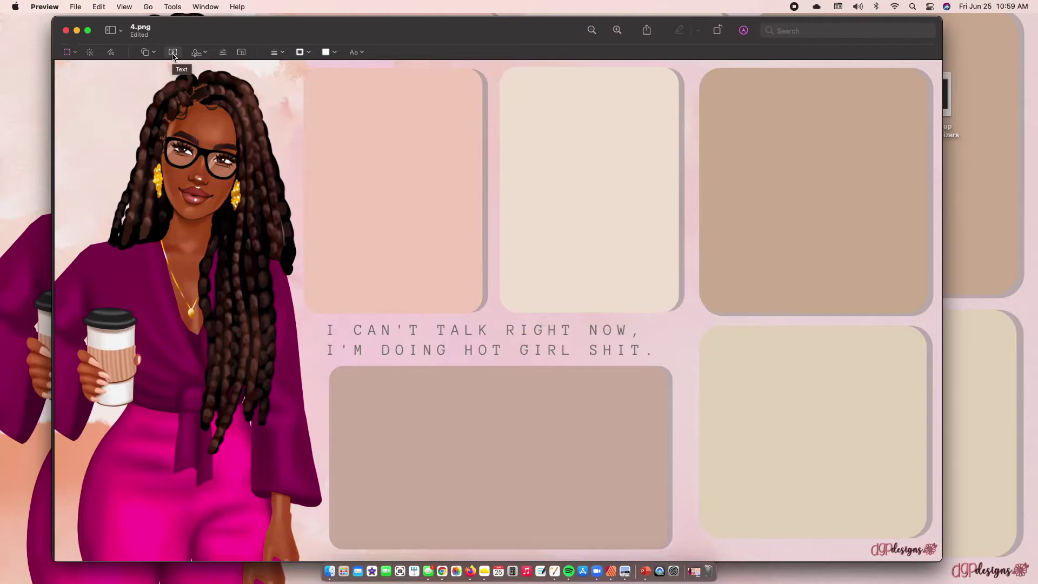
{"action": "left_click", "coordinate": [173, 54]}
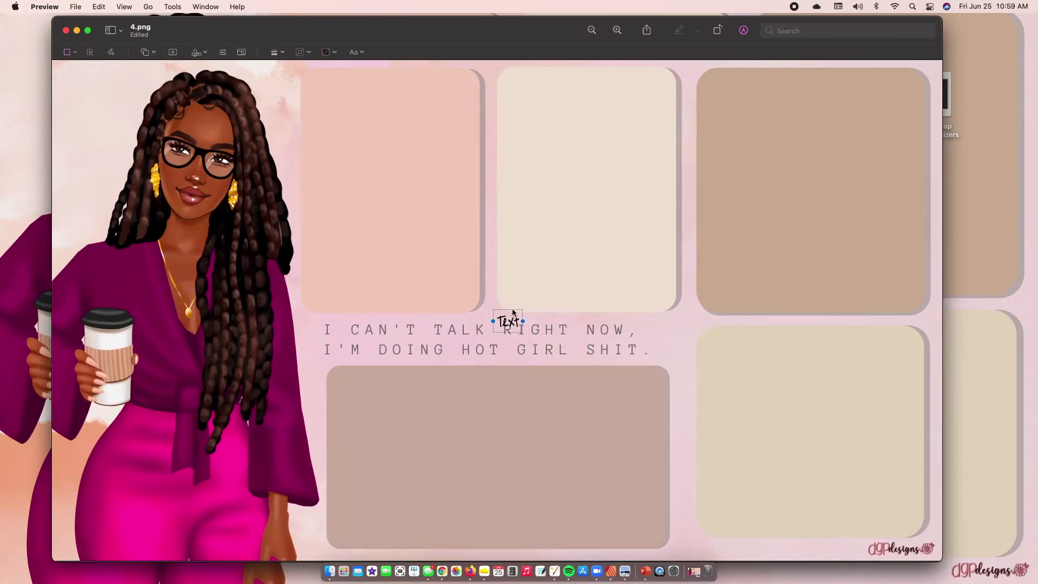
{"action": "mouse_move", "coordinate": [511, 312]}
{"action": "left_mouse_down"}
{"action": "mouse_move", "coordinate": [287, 77]}
{"action": "mouse_move", "coordinate": [345, 78]}
{"action": "left_mouse_up"}
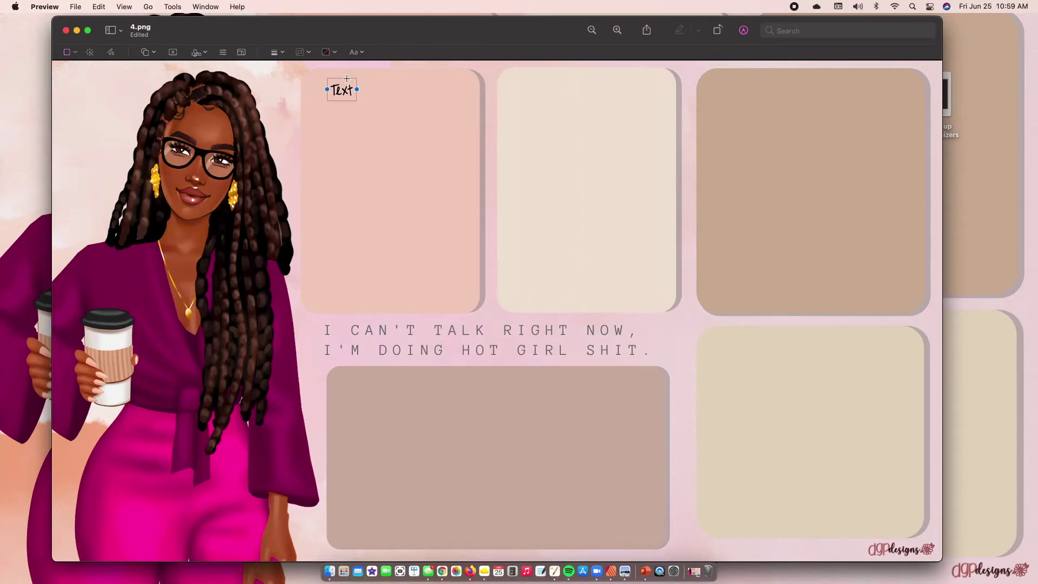
{"action": "left_click", "coordinate": [357, 52]}
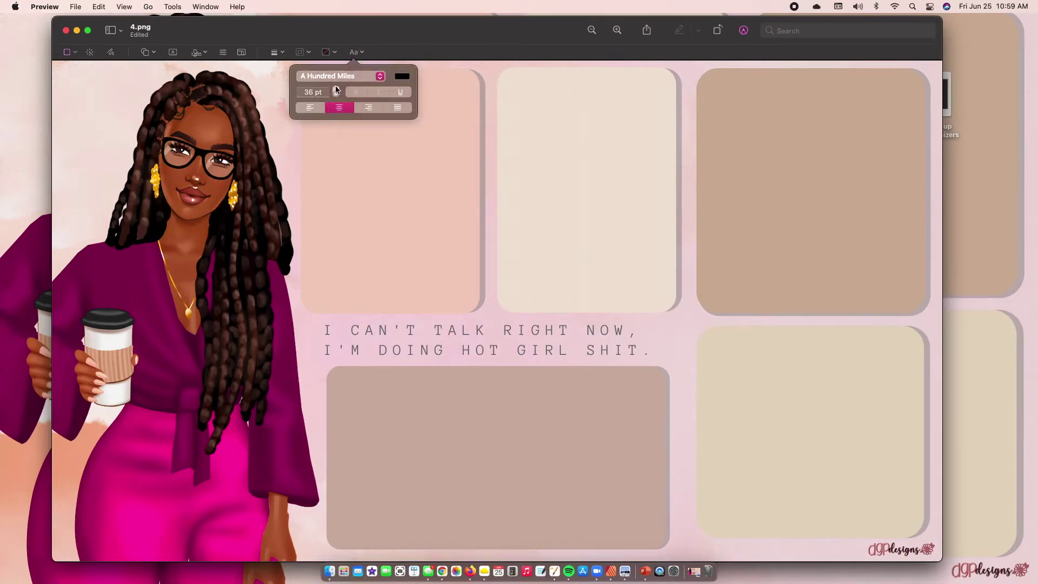
{"action": "left_click", "coordinate": [354, 169]}
{"action": "left_click", "coordinate": [354, 90]}
{"action": "left_click_drag", "start_coordinate": [360, 90], "coordinate": [450, 91]}
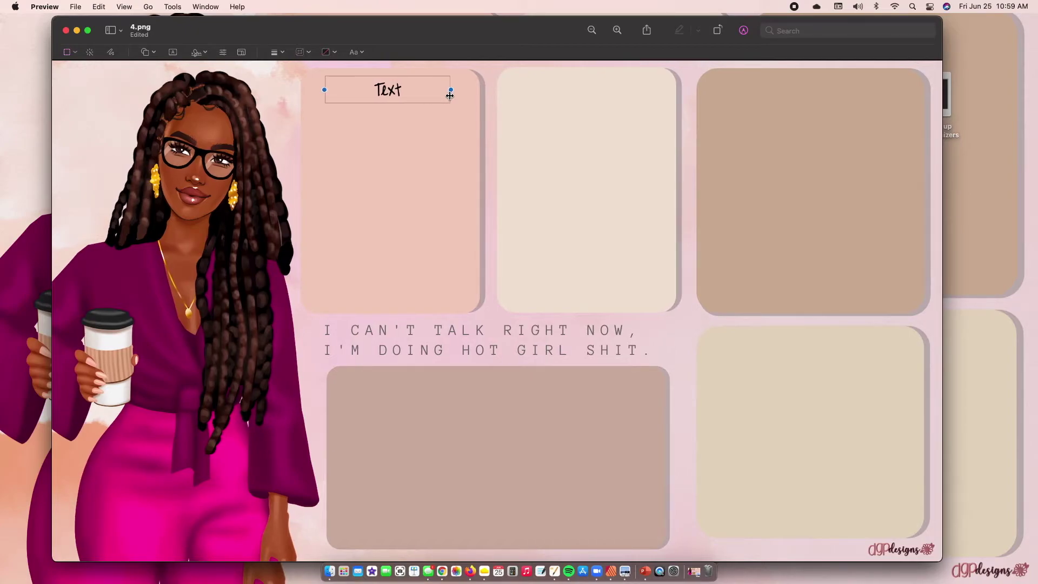
Replace the placeholder text in the pink box with "TO DO"
{"action": "double_click", "coordinate": [400, 90]}
{"action": "type", "text": "TO"}
{"action": "key", "text": "BackSpace"}
{"action": "type", "text": "O DO"}
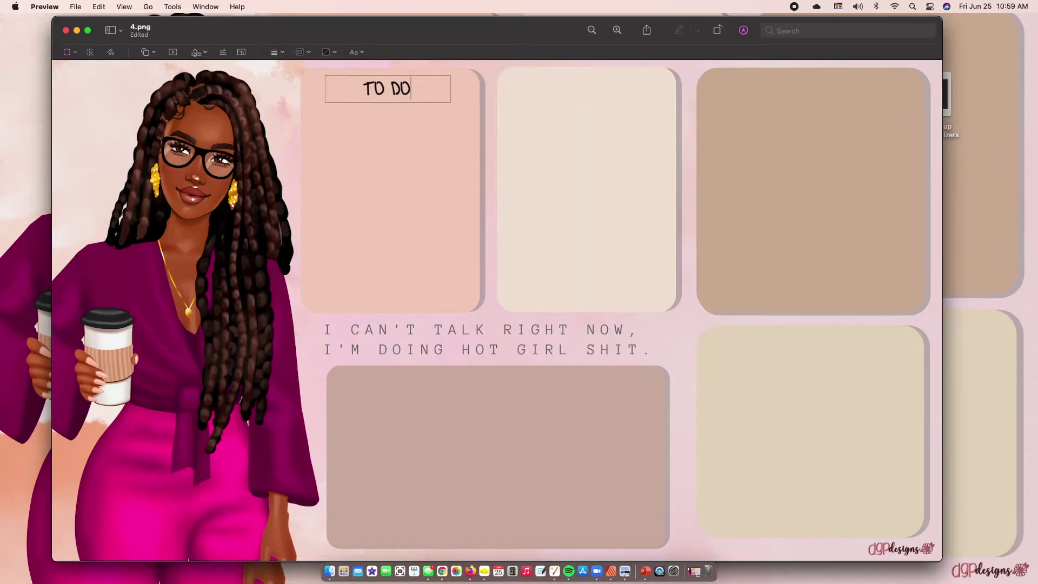
Change the font of the "TO DO" heading to Congratulations DEMO
{"action": "left_click", "coordinate": [387, 76]}
{"action": "left_click", "coordinate": [360, 52]}
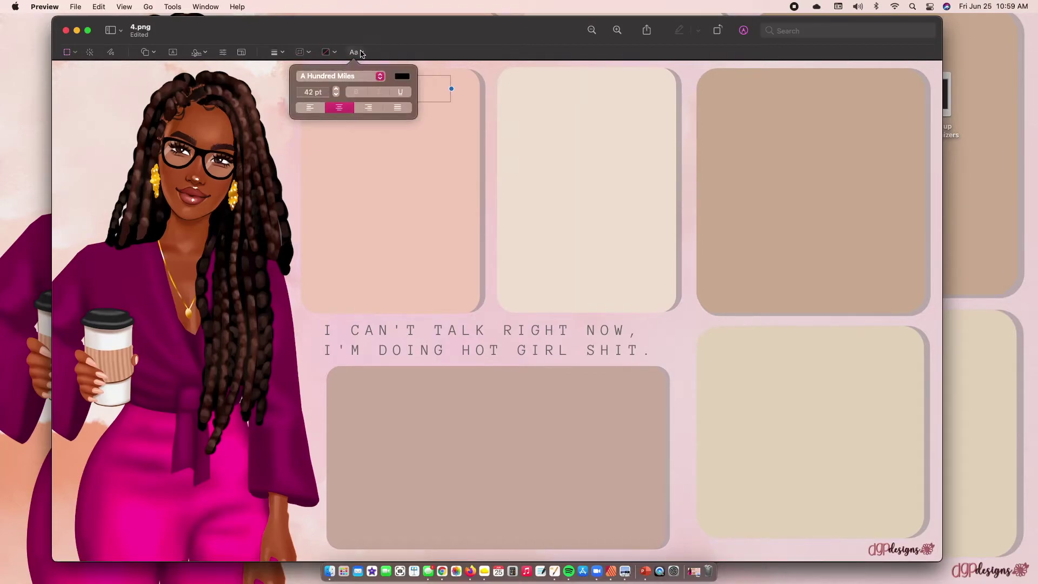
{"action": "left_click", "coordinate": [364, 76]}
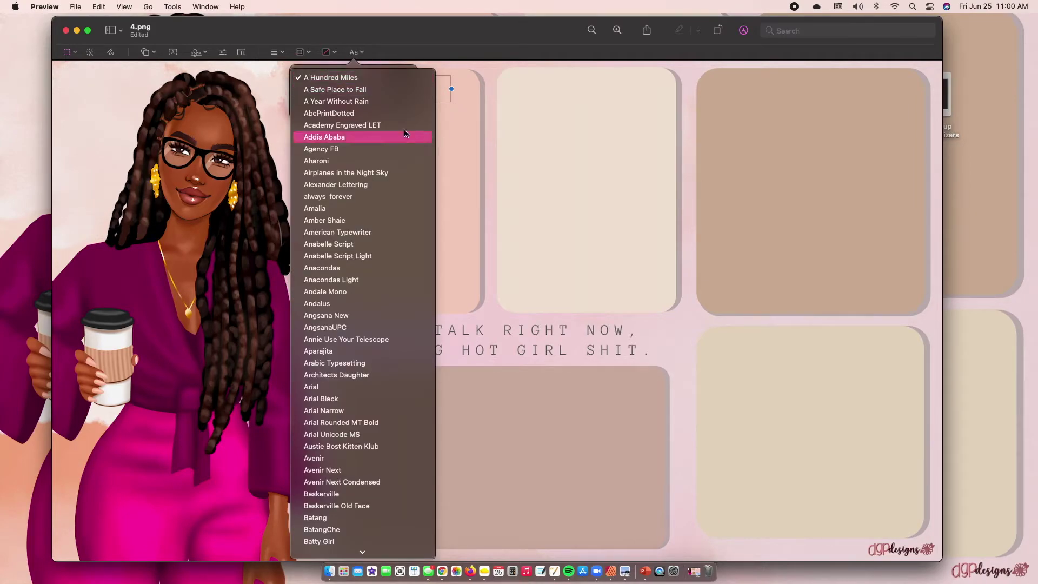
{"action": "scroll", "coordinate": [341, 193], "scroll_direction": "down", "scroll_amount": 2}
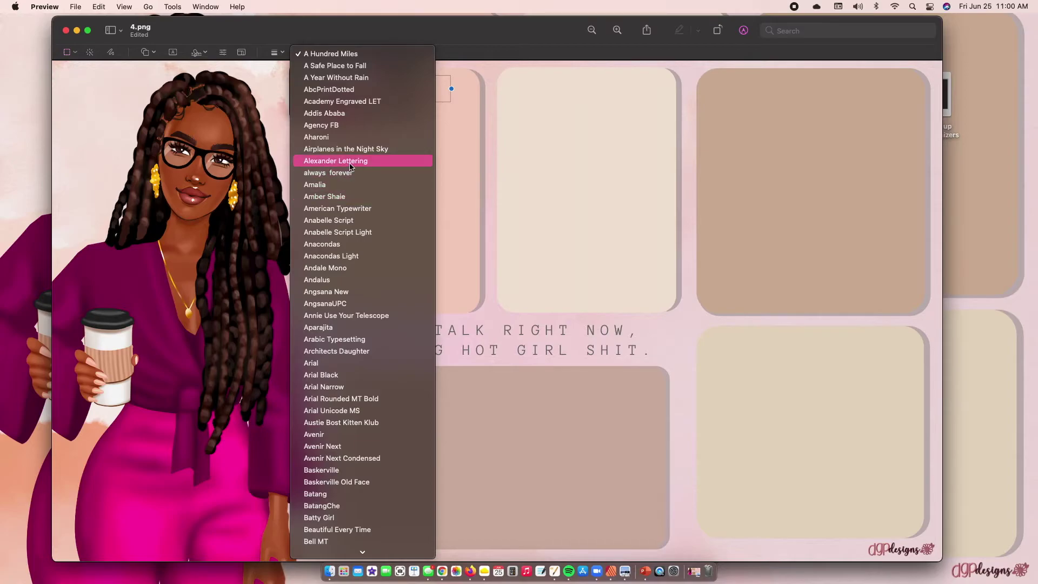
{"action": "scroll", "coordinate": [378, 210], "scroll_direction": "down", "scroll_amount": 20}
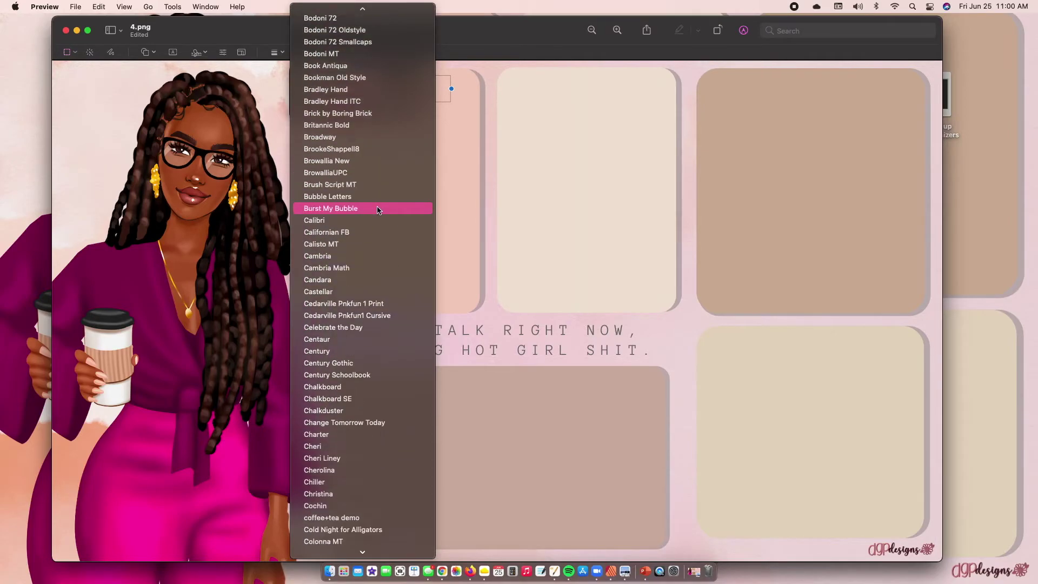
{"action": "scroll", "coordinate": [378, 210], "scroll_direction": "up", "scroll_amount": 20}
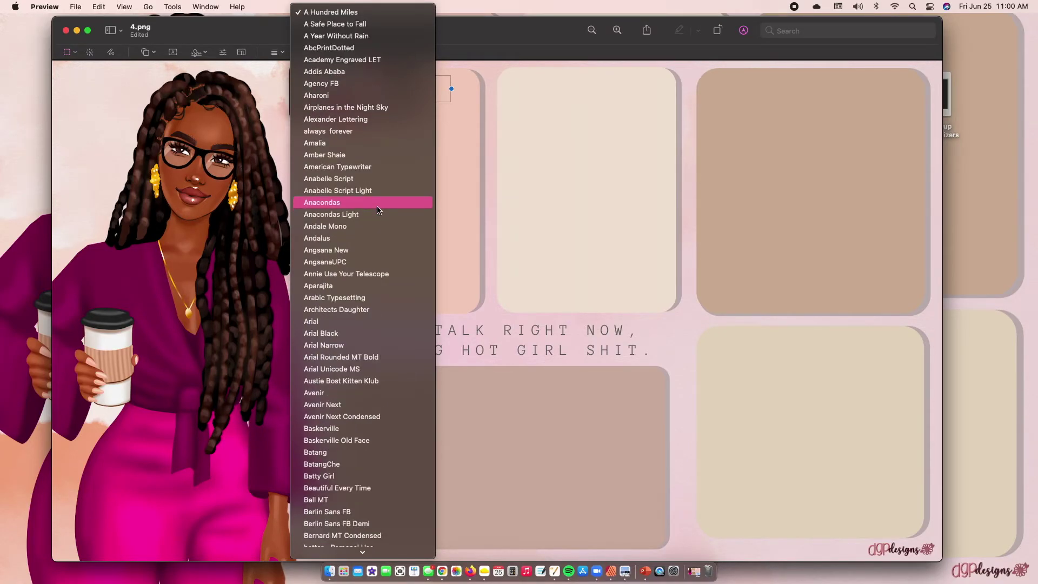
{"action": "scroll", "coordinate": [378, 209], "scroll_direction": "down", "scroll_amount": 15}
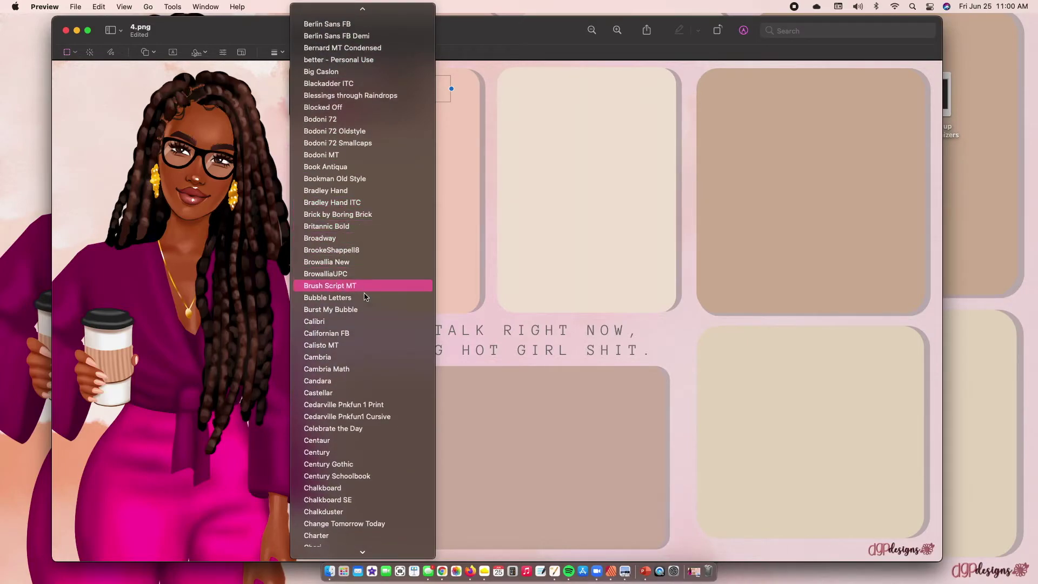
{"action": "scroll", "coordinate": [392, 345], "scroll_direction": "down", "scroll_amount": 10}
{"action": "scroll", "coordinate": [391, 345], "scroll_direction": "down", "scroll_amount": 10}
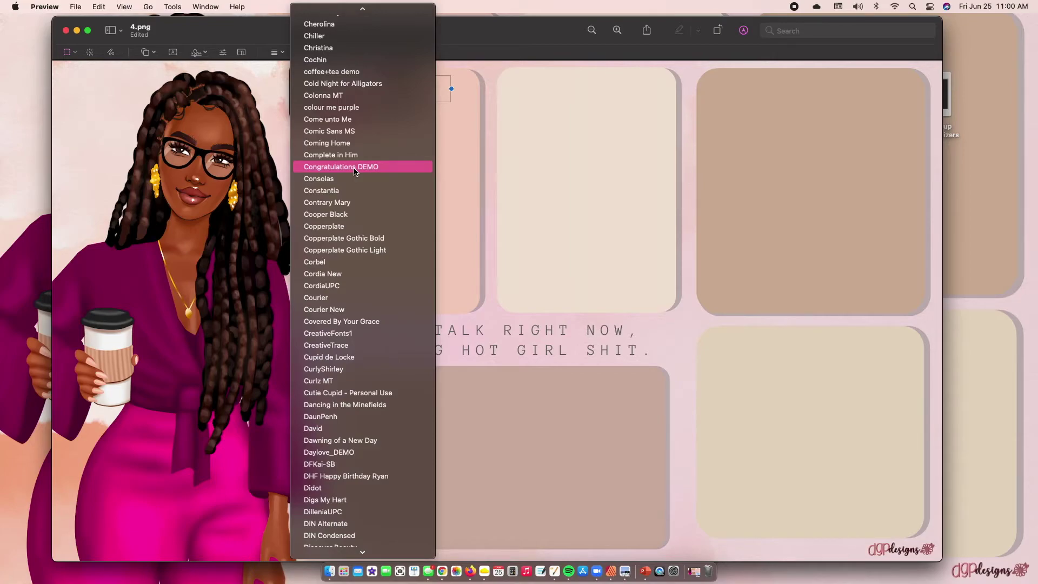
{"action": "left_click", "coordinate": [355, 171]}
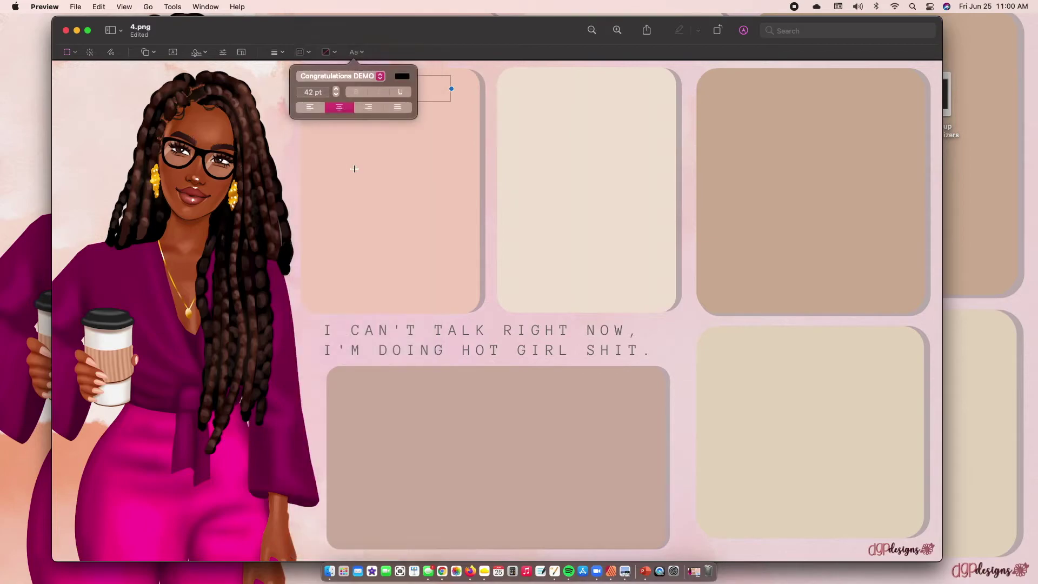
Duplicate the "TO DO" heading into the cream box beside it and change the copy's text to "IMPORTANT"
{"action": "left_click", "coordinate": [383, 86]}
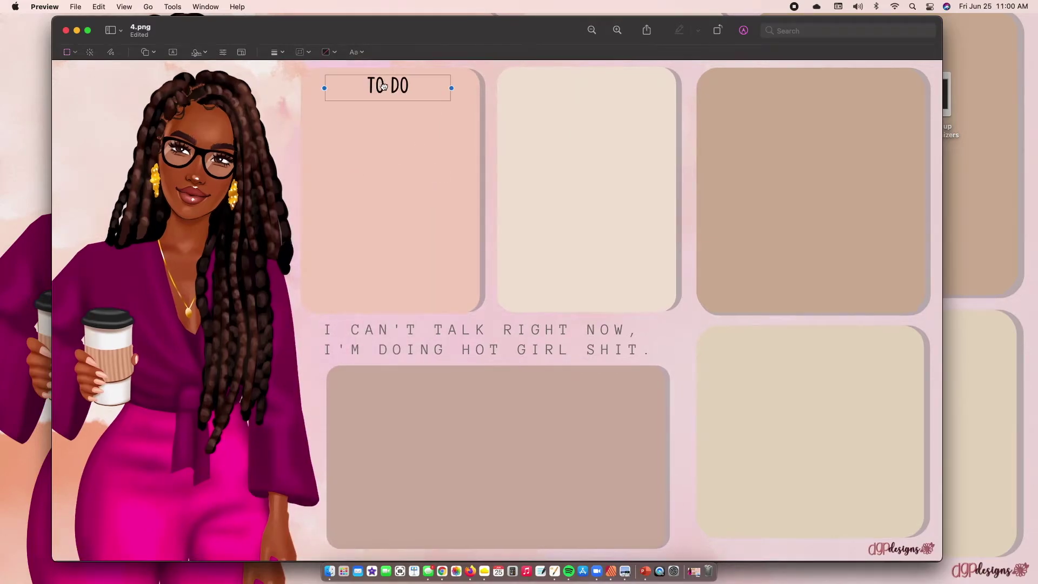
{"action": "left_click_drag", "start_coordinate": [383, 85], "coordinate": [581, 85]}
{"action": "double_click", "coordinate": [588, 91]}
{"action": "double_click", "coordinate": [587, 91]}
{"action": "triple_click", "coordinate": [587, 91]}
{"action": "type", "text": "IMPORTANT"}
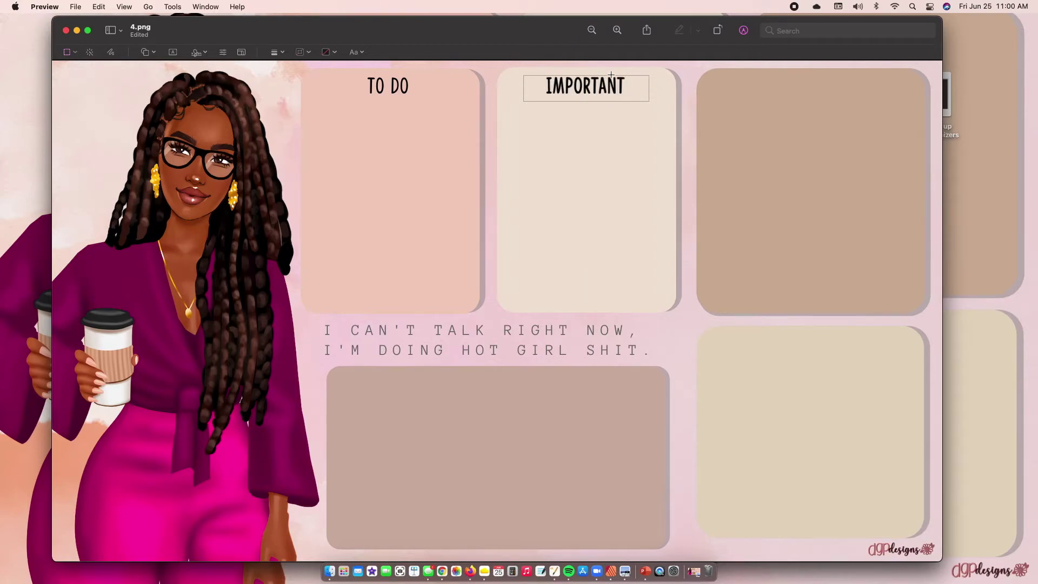
Duplicate the "IMPORTANT" heading to the top of the brown box, the wide mauve box and the lower beige box
{"action": "left_click", "coordinate": [591, 96]}
{"action": "left_click_drag", "start_coordinate": [592, 92], "coordinate": [823, 93]}
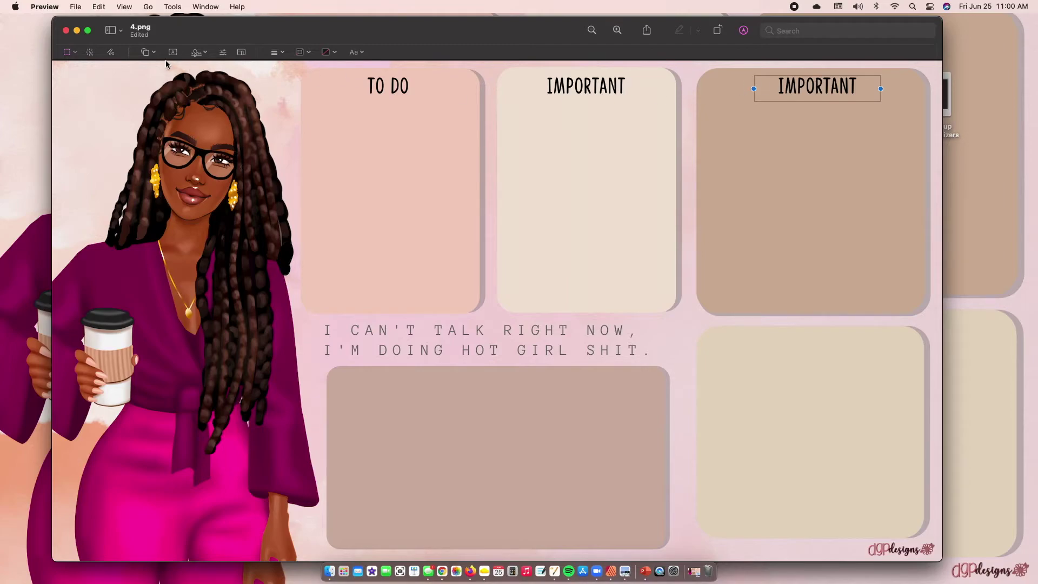
{"action": "left_click", "coordinate": [811, 85]}
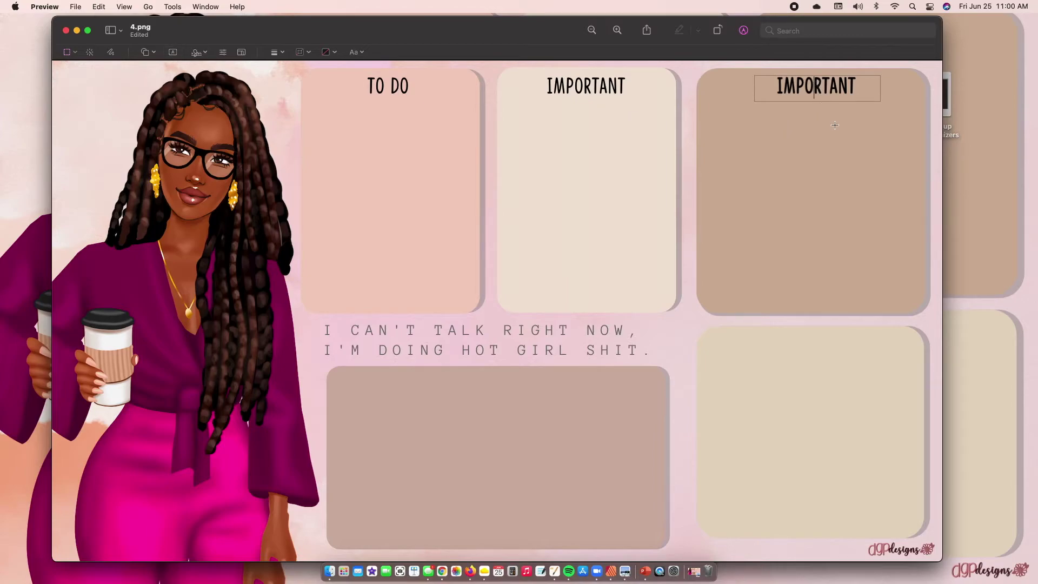
{"action": "left_click", "coordinate": [816, 87]}
{"action": "left_click_drag", "start_coordinate": [816, 87], "coordinate": [816, 350]}
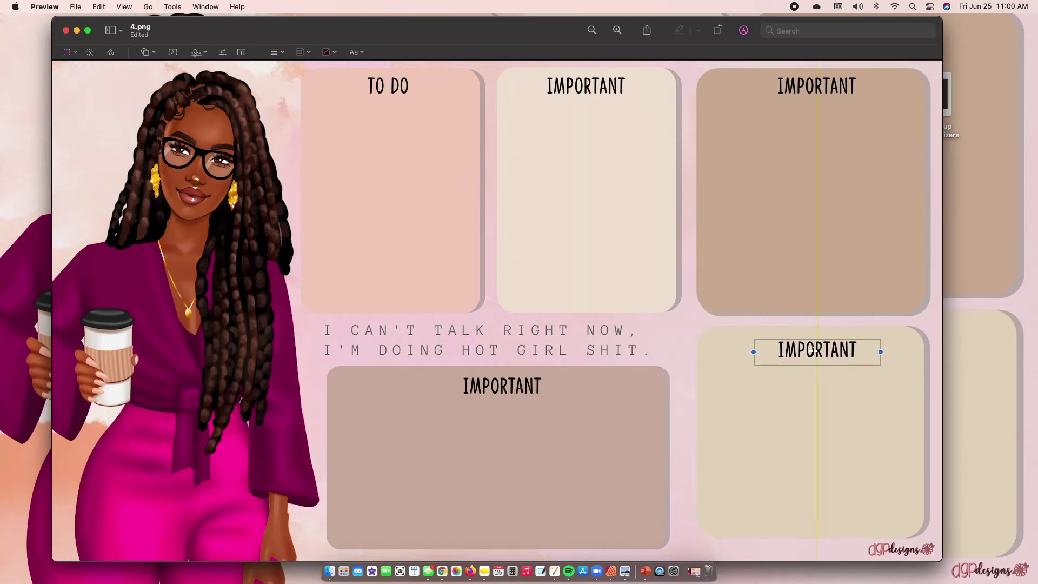
{"action": "left_click", "coordinate": [823, 405]}
Change the heading in the brown box to "THIS MONTH"
{"action": "left_click", "coordinate": [833, 87]}
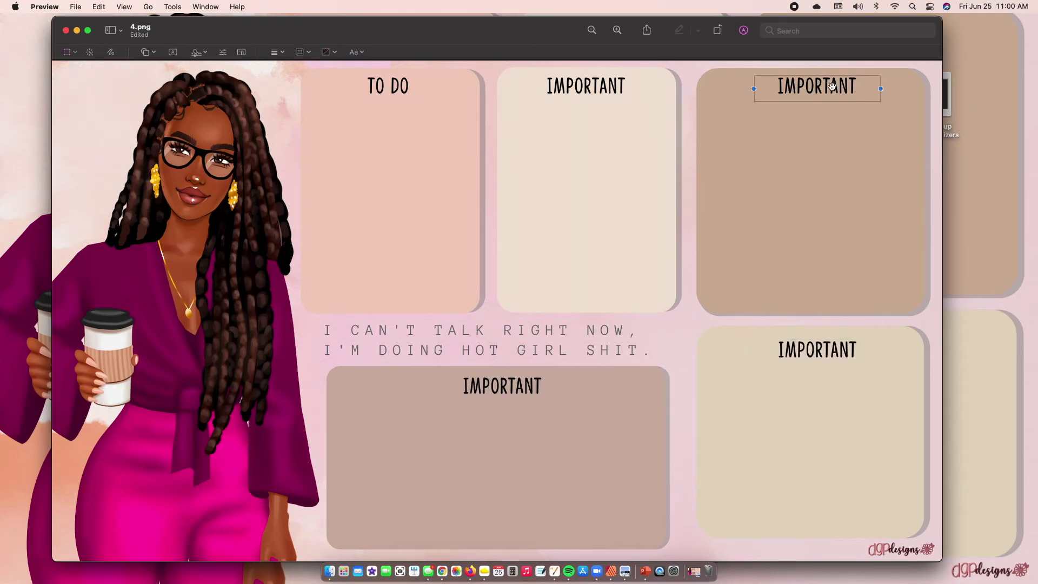
{"action": "double_click", "coordinate": [833, 87]}
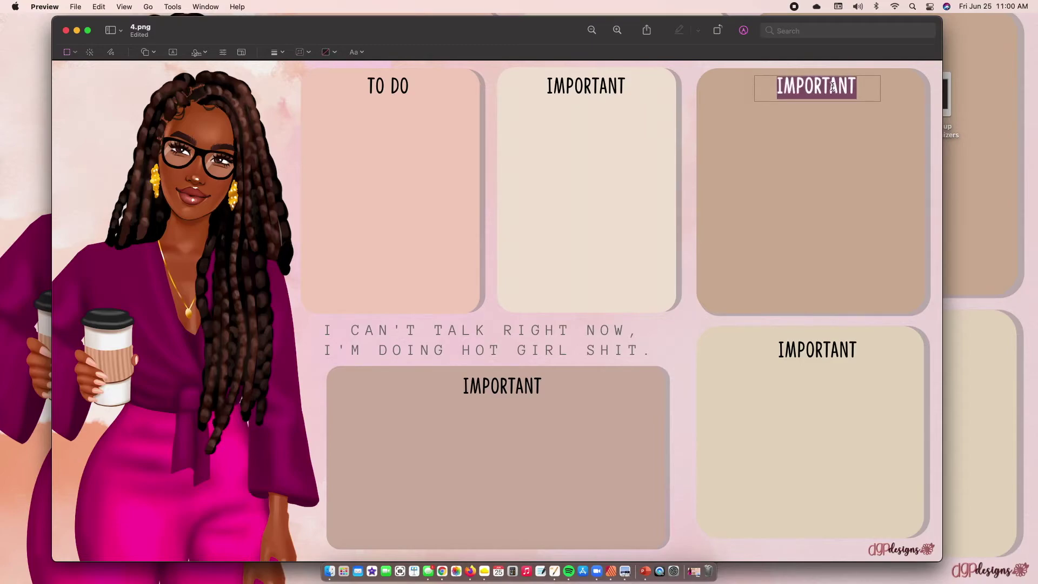
{"action": "type", "text": "THIS"}
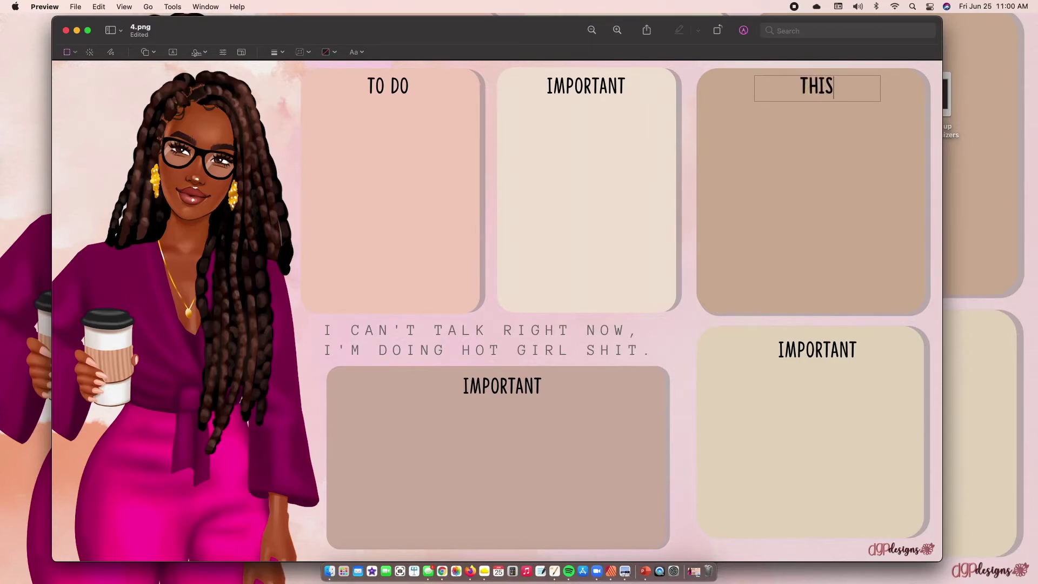
{"action": "type", "text": " MONTH"}
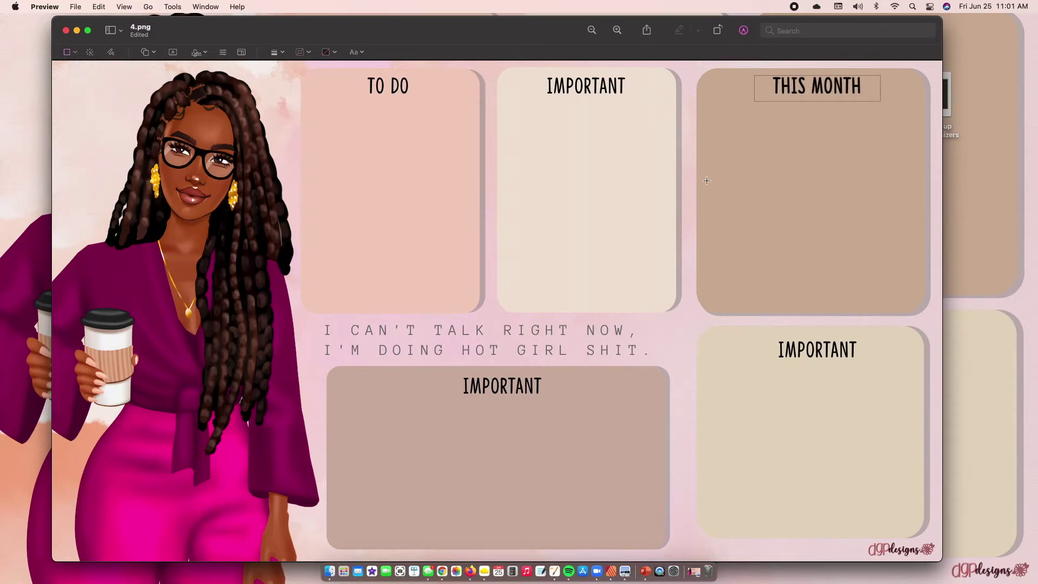
Change the heading in the wide mauve box below the quote to "SCHOOL"
{"action": "left_click", "coordinate": [523, 384]}
{"action": "double_click", "coordinate": [523, 384]}
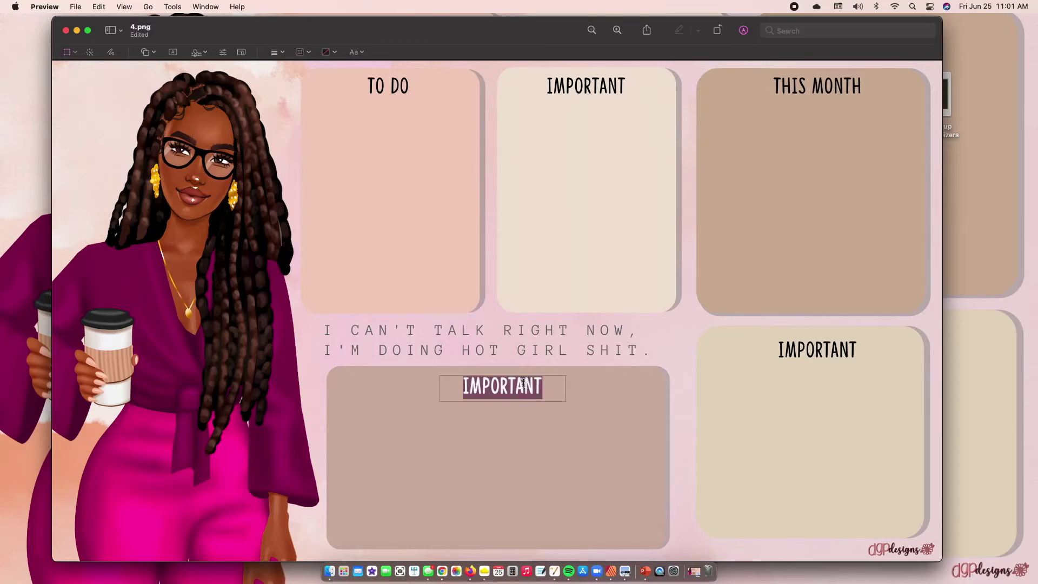
{"action": "type", "text": "SCHOO"}
{"action": "type", "text": "L"}
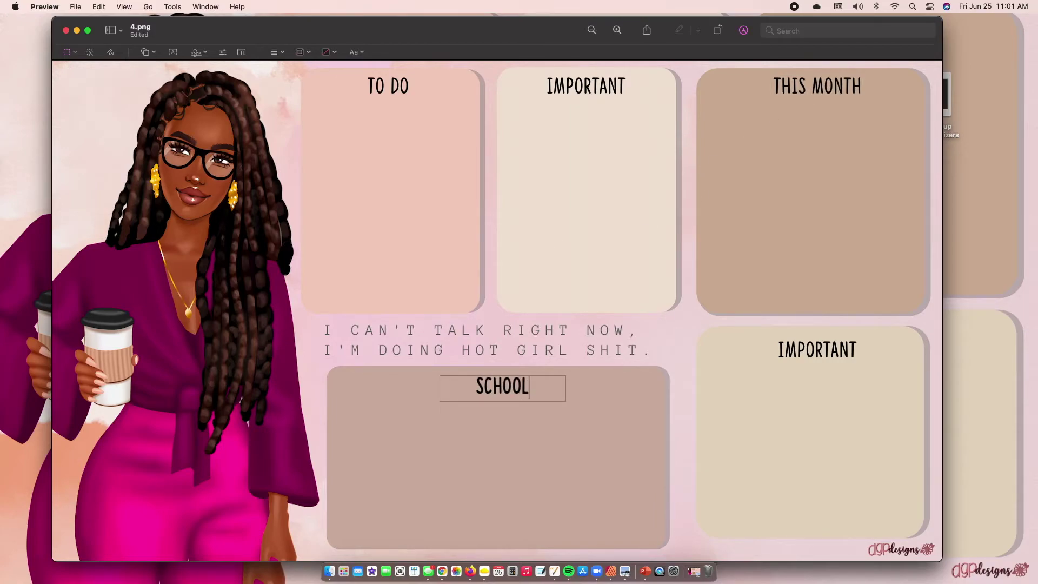
Change the heading in the lower beige box to "WORK"
{"action": "double_click", "coordinate": [827, 357]}
{"action": "type", "text": "WORL"}
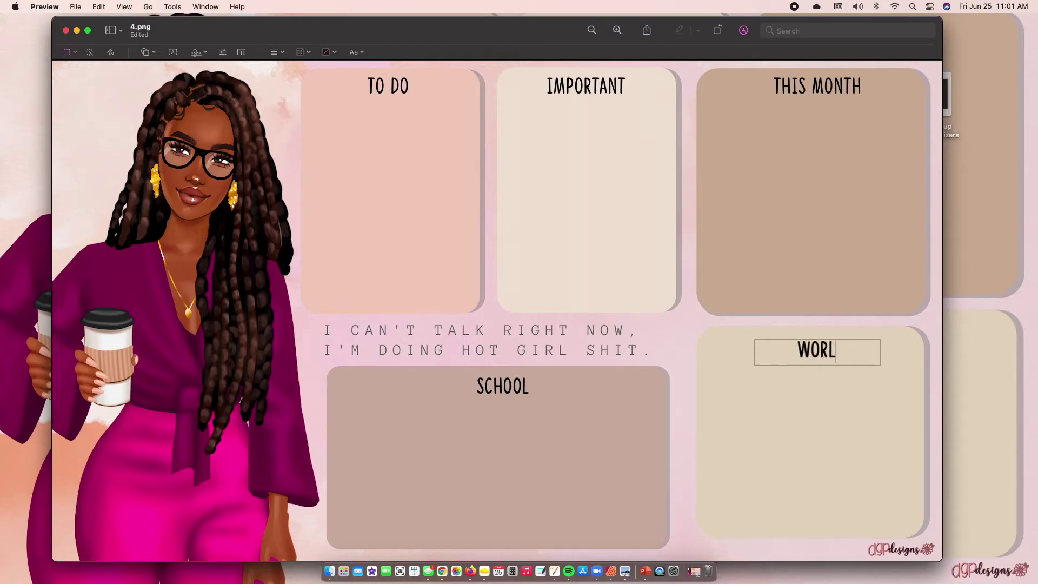
{"action": "key", "text": "BackSpace"}
{"action": "type", "text": "K"}
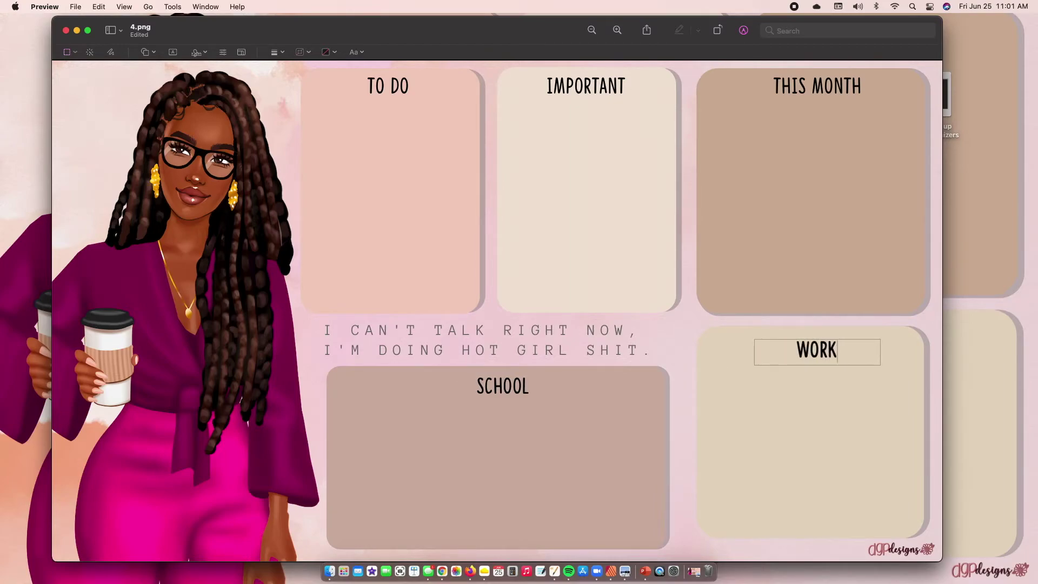
Shift the "SCHOOL" heading slightly to the left within the mauve box
{"action": "left_click", "coordinate": [586, 457]}
{"action": "left_click", "coordinate": [513, 385]}
{"action": "left_click_drag", "start_coordinate": [514, 385], "coordinate": [504, 385]}
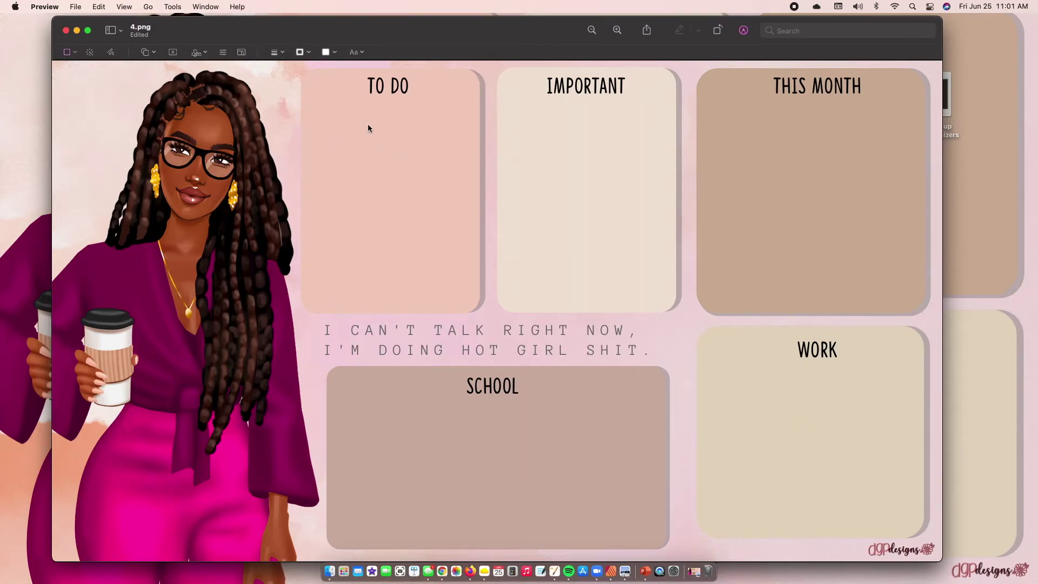
Rename the edited image 4.png as DESKTOP ORGANIZER and move it to the iCloud Desktop folder
{"action": "left_click", "coordinate": [144, 30]}
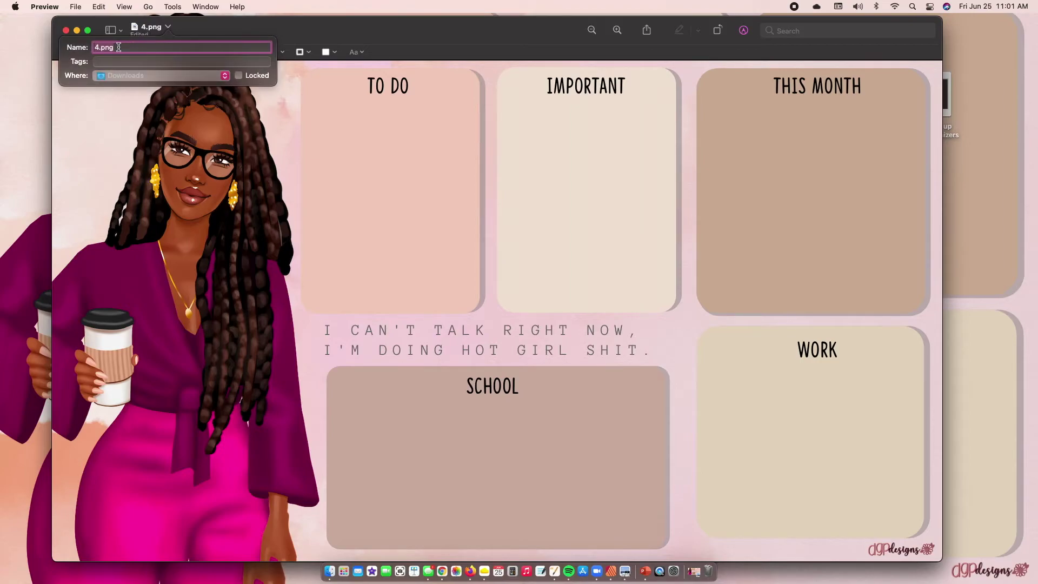
{"action": "type", "text": "DESKTOP ORGANIZER"}
{"action": "left_click", "coordinate": [152, 77]}
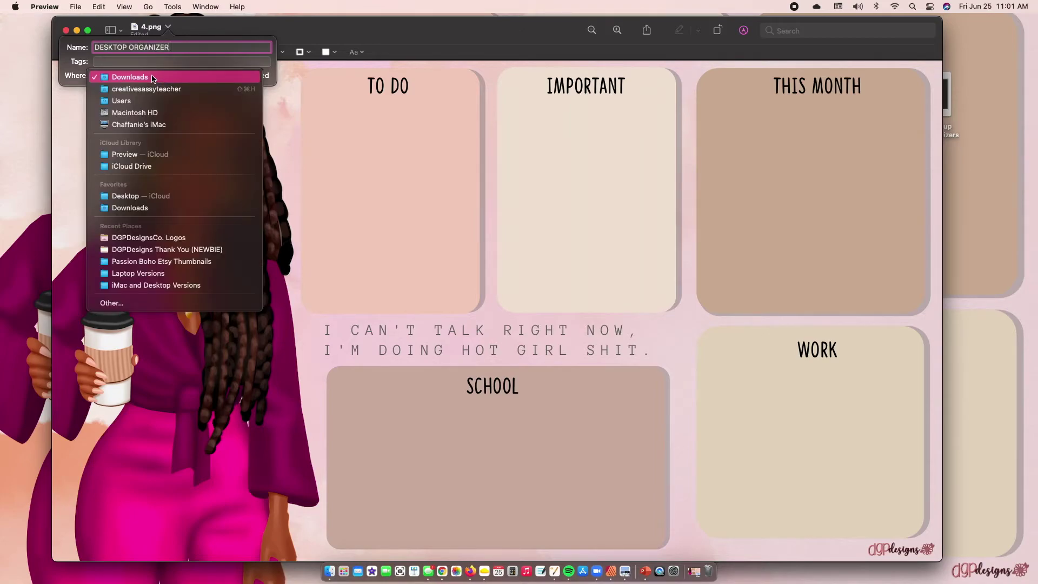
{"action": "left_click", "coordinate": [171, 197]}
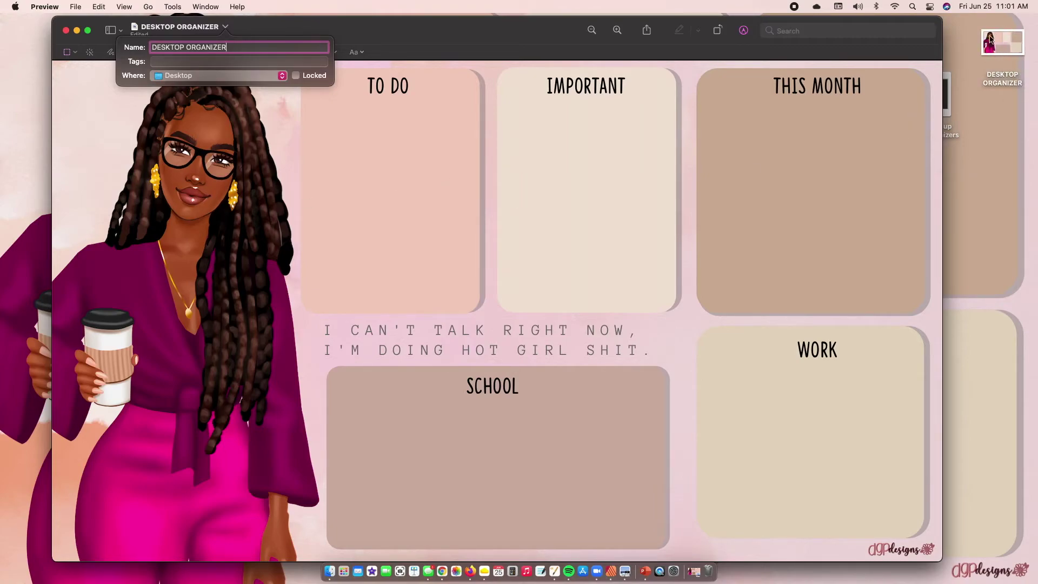
{"action": "left_click", "coordinate": [786, 122]}
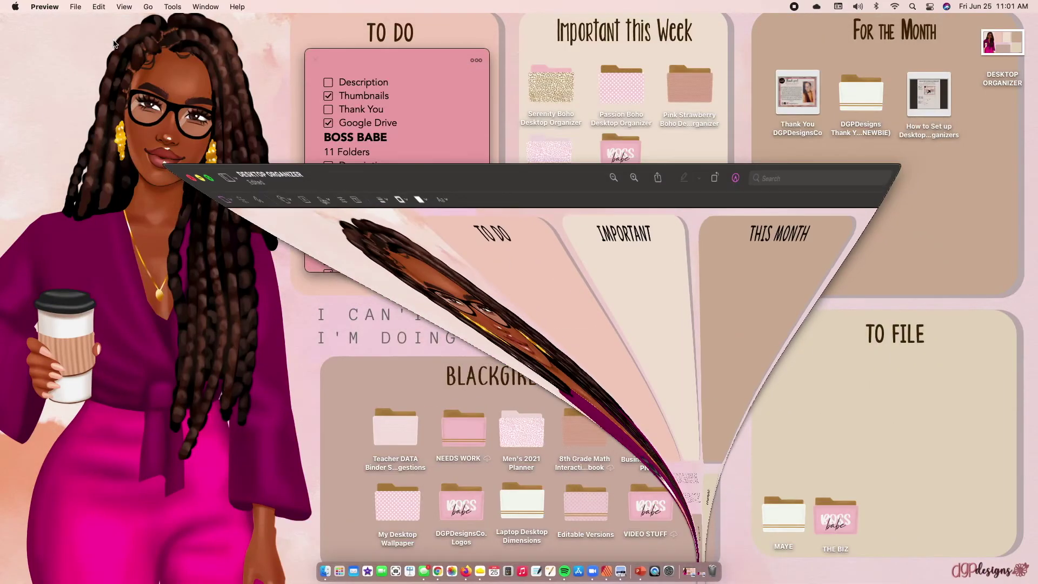
Minimize the image window and set the DESKTOP ORGANIZER file as the desktop picture
{"action": "left_click", "coordinate": [77, 30]}
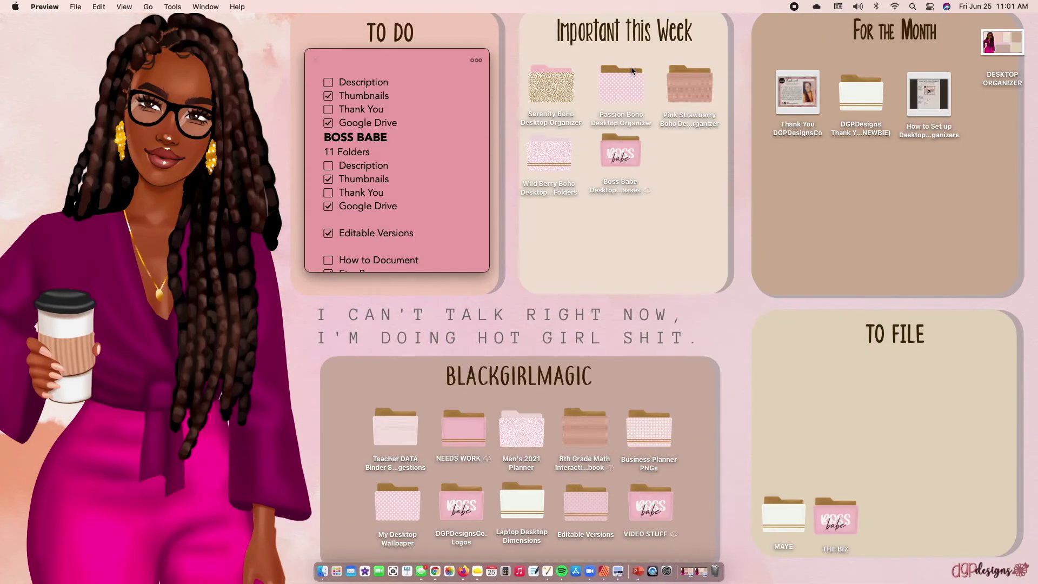
{"action": "right_click", "coordinate": [998, 48]}
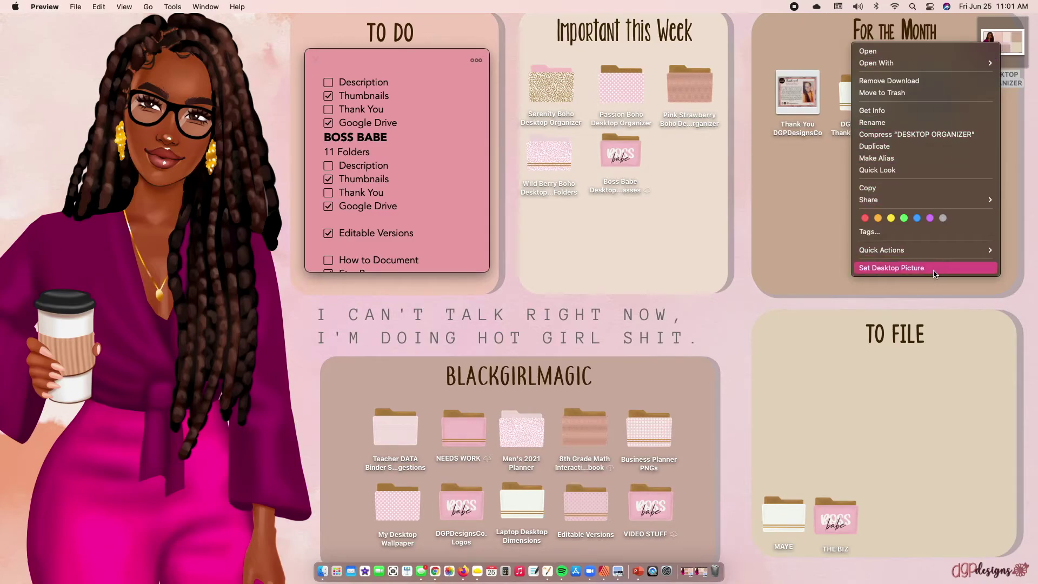
{"action": "left_click", "coordinate": [903, 270]}
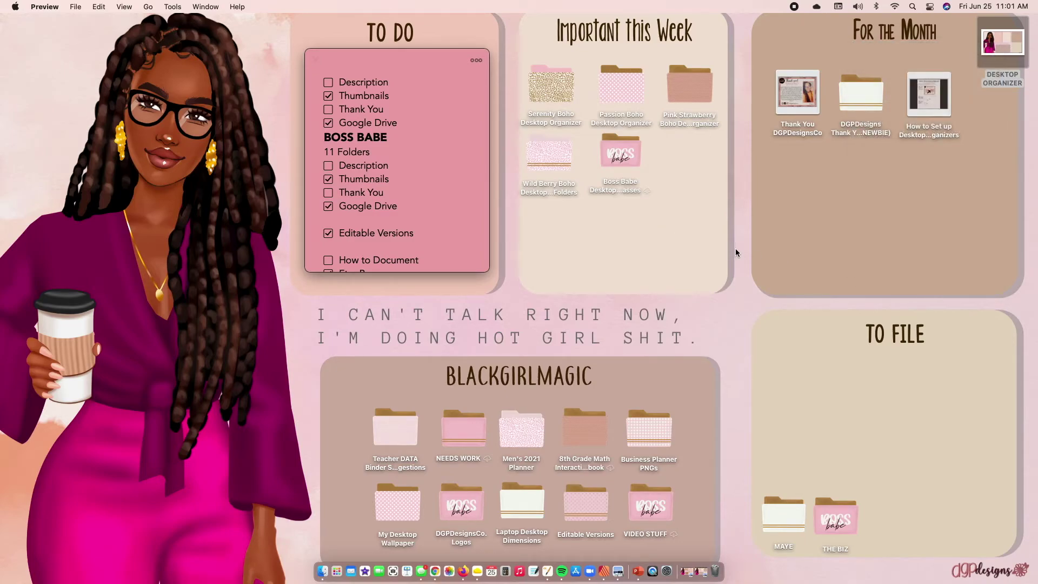
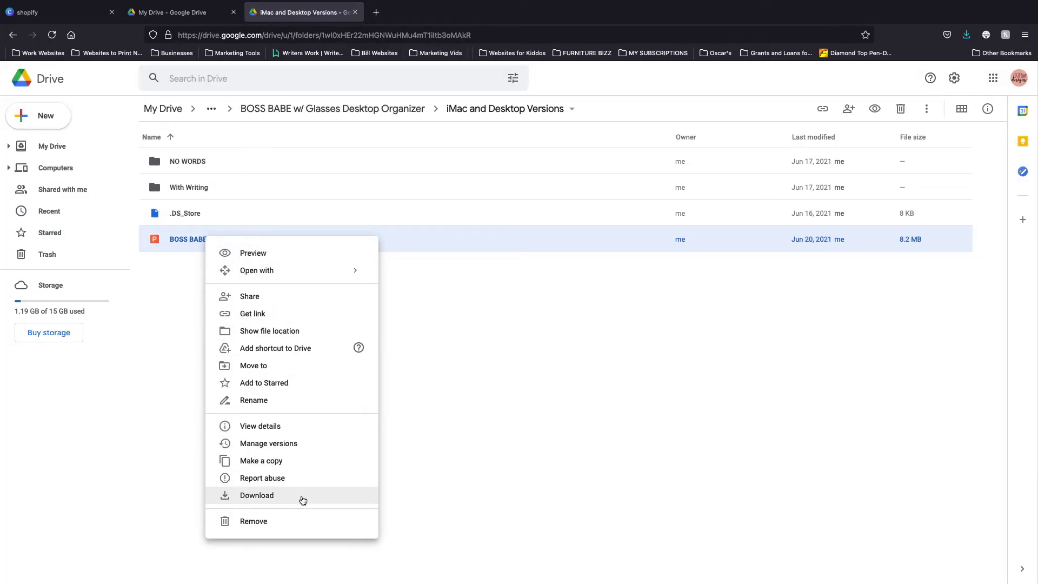
Download BOSS BABE Editable Version.pptx from Google Drive and open it with Keynote instead of PowerPoint
{"action": "left_click", "coordinate": [303, 497]}
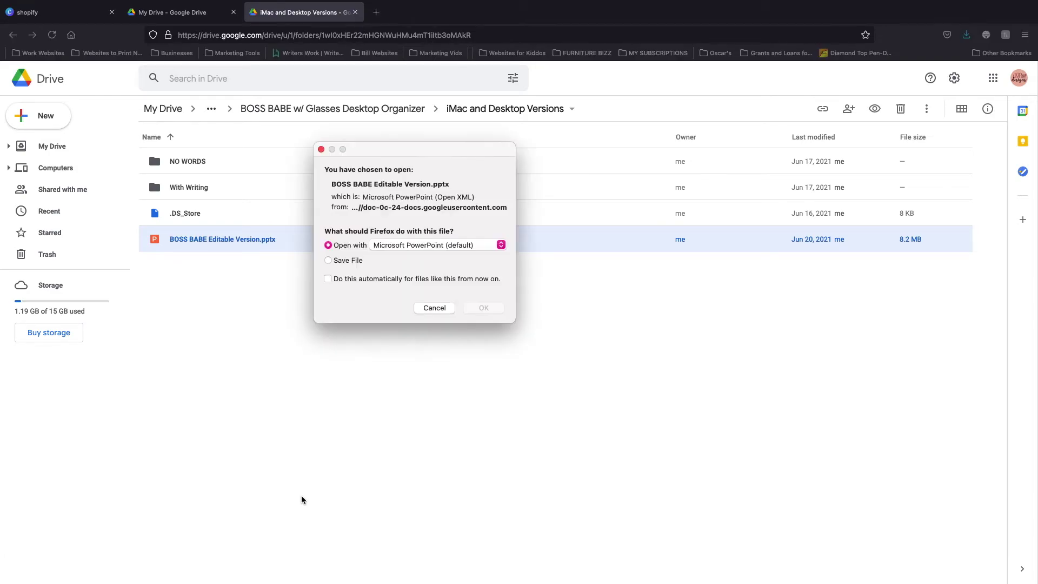
{"action": "left_click", "coordinate": [405, 246]}
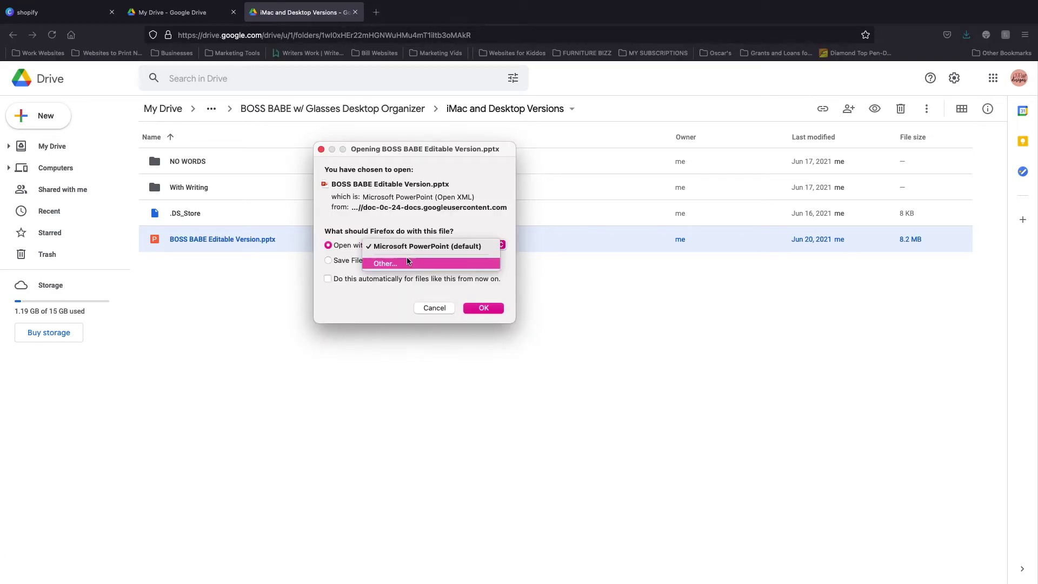
{"action": "key", "text": "Return"}
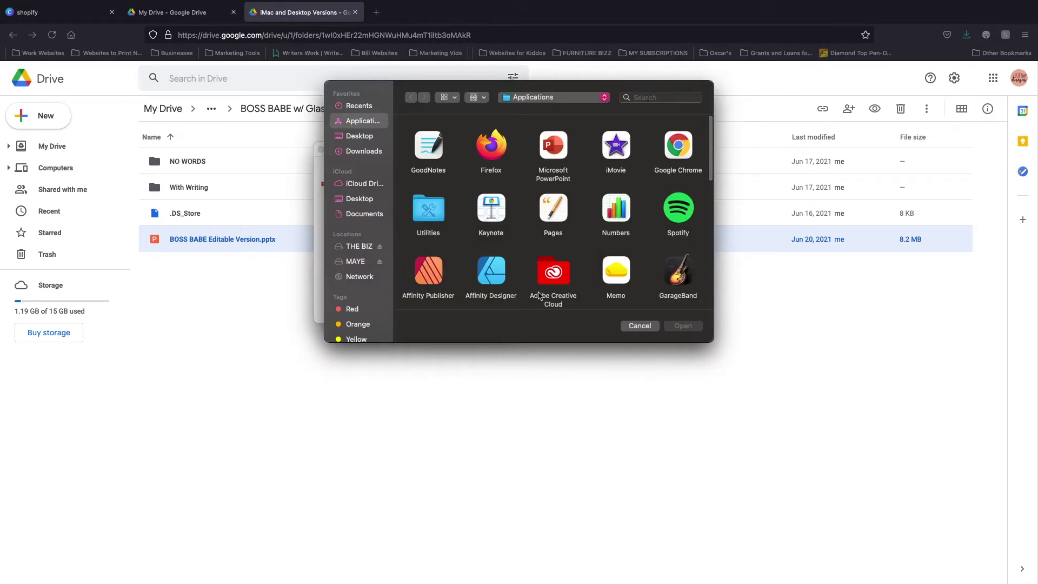
{"action": "left_click", "coordinate": [491, 208]}
{"action": "key", "text": "Return"}
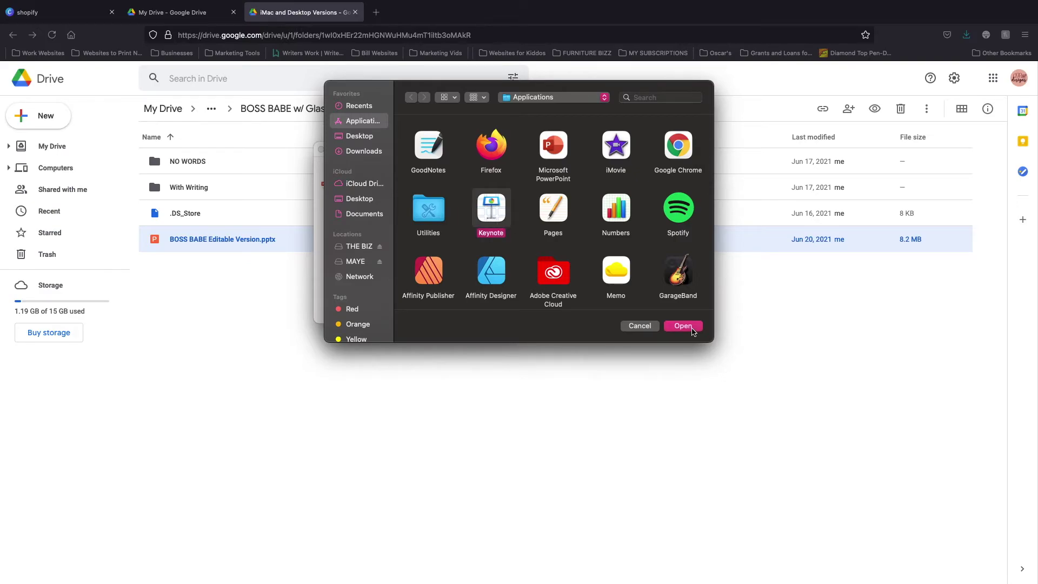
{"action": "left_click", "coordinate": [484, 308]}
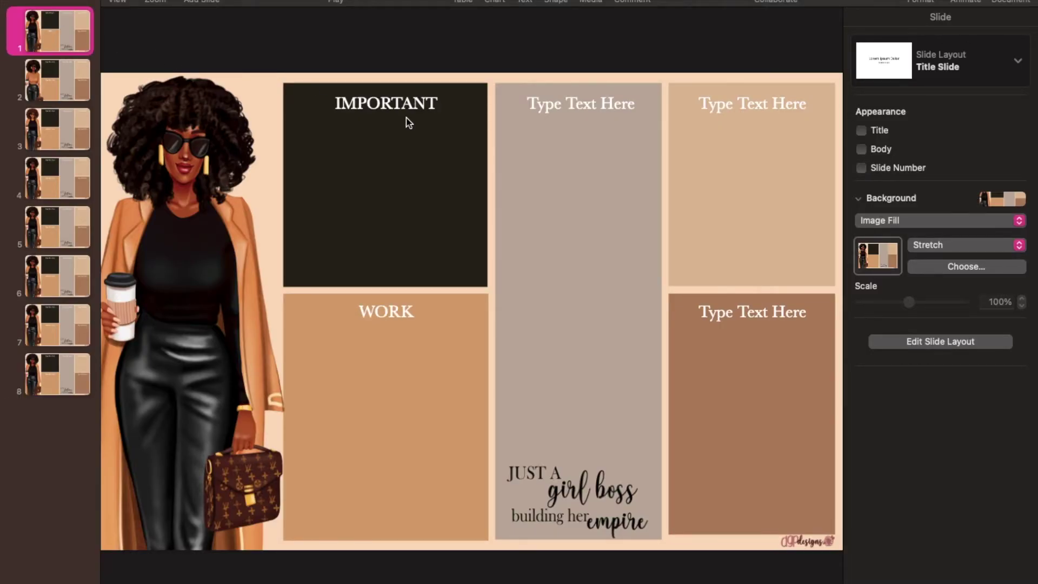
Replace the placeholder heading in the tall grey box on slide 1 with "PERSONAL"
{"action": "left_click", "coordinate": [571, 98]}
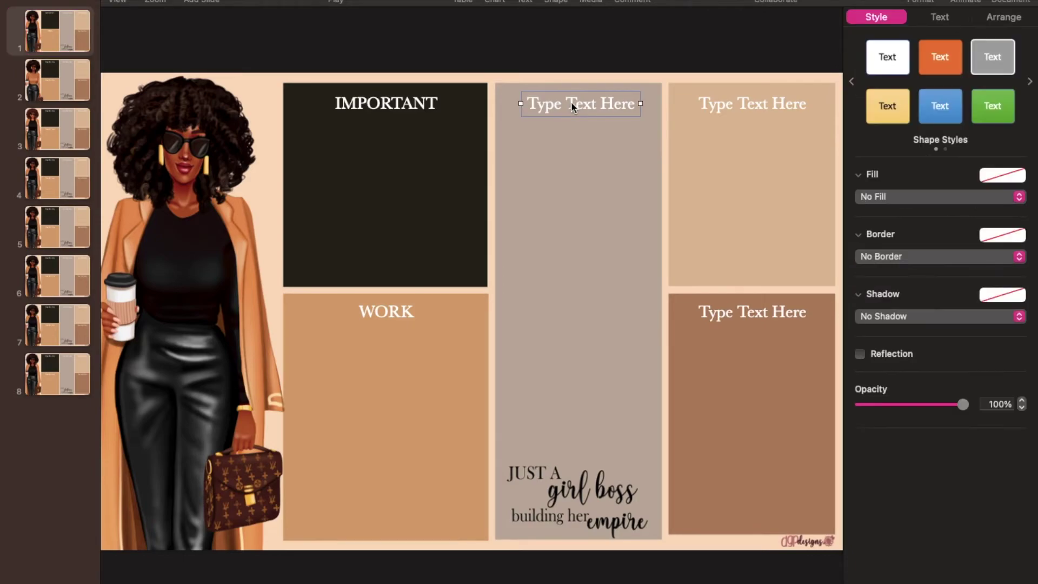
{"action": "left_click", "coordinate": [571, 102]}
{"action": "type", "text": "PERSONAL"}
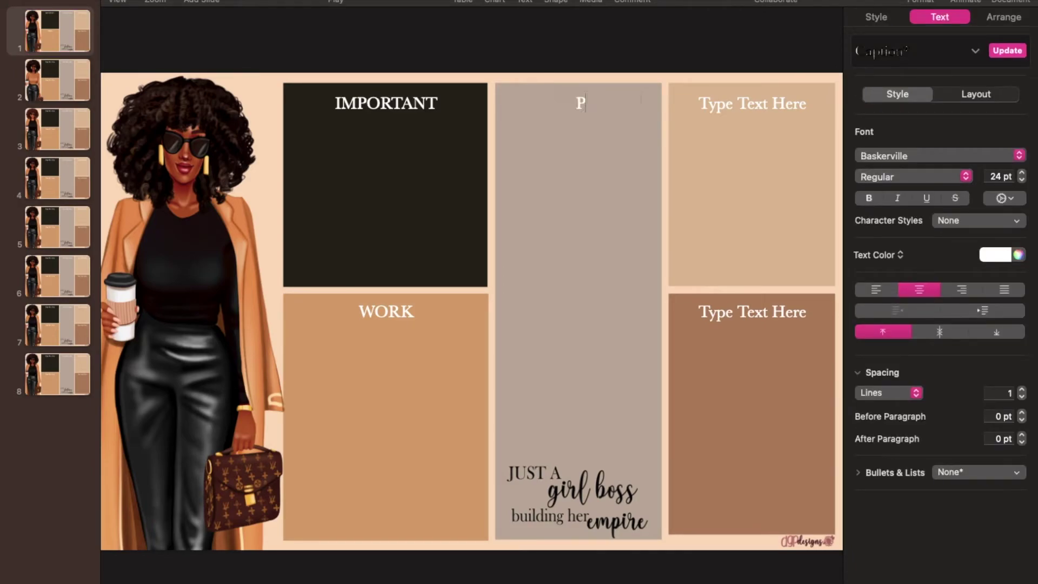
Replace the two placeholder headings in the slide's right column with "TO DO" in the tan box and "MISC." in the brown box
{"action": "left_click", "coordinate": [758, 98]}
{"action": "left_click", "coordinate": [757, 99]}
{"action": "type", "text": "TO DO"}
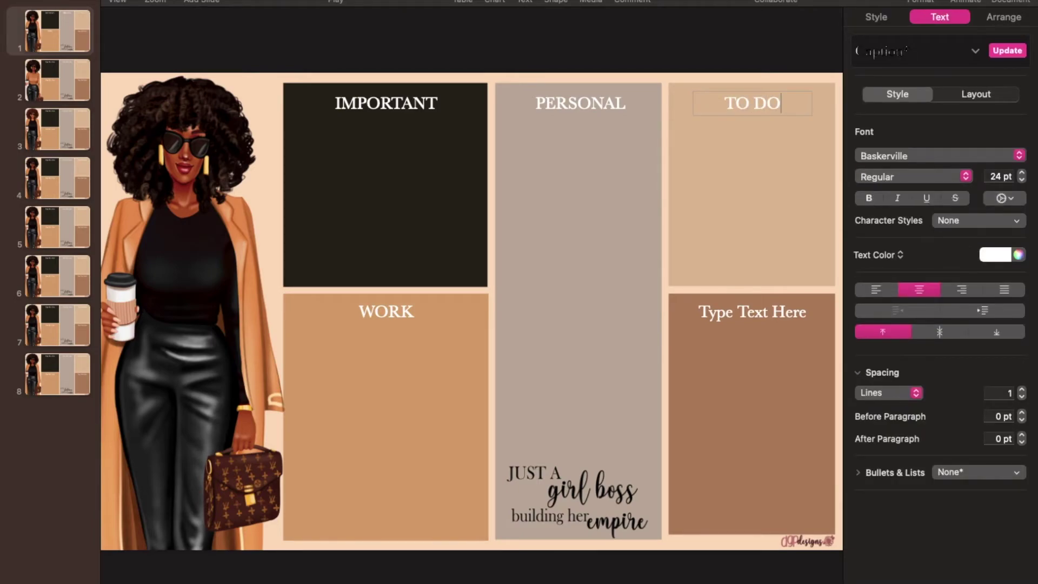
{"action": "left_click", "coordinate": [744, 314]}
{"action": "left_click", "coordinate": [744, 314]}
{"action": "type", "text": "MISC."}
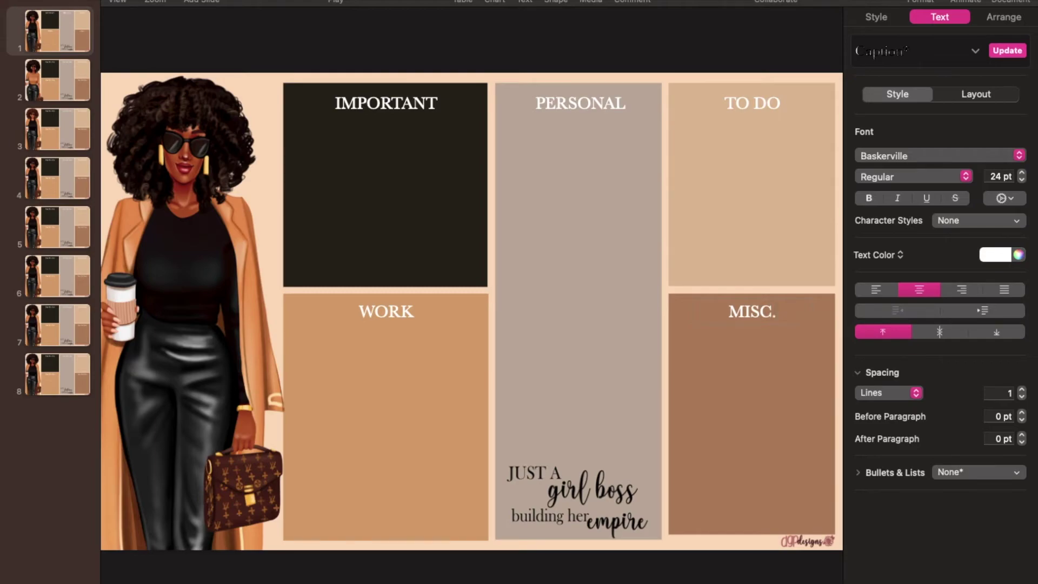
Set up an image export of the presentation limited to slides 1 to 1, in PNG format
{"action": "left_click", "coordinate": [60, 21]}
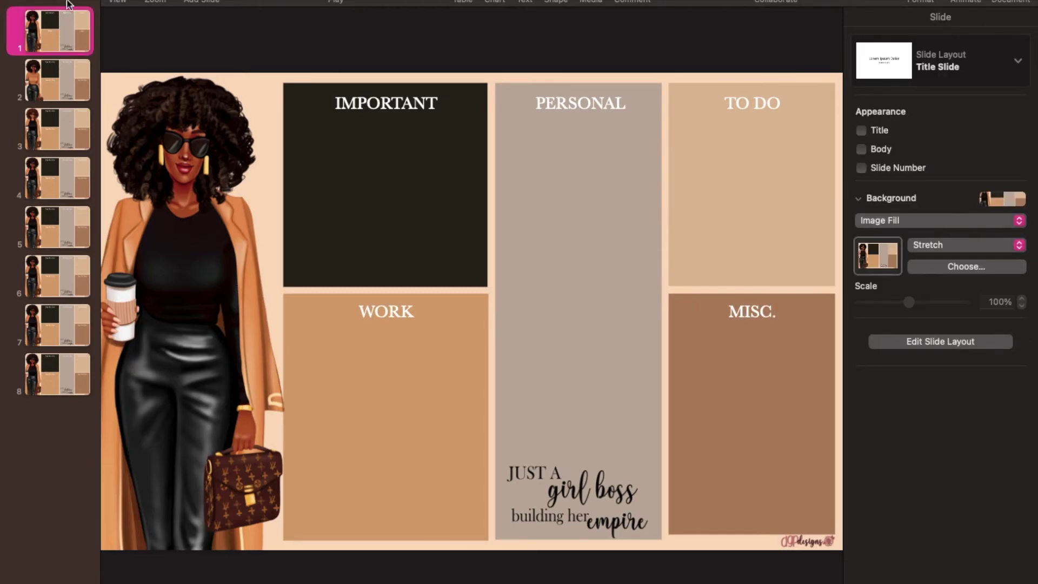
{"action": "left_click", "coordinate": [93, 1]}
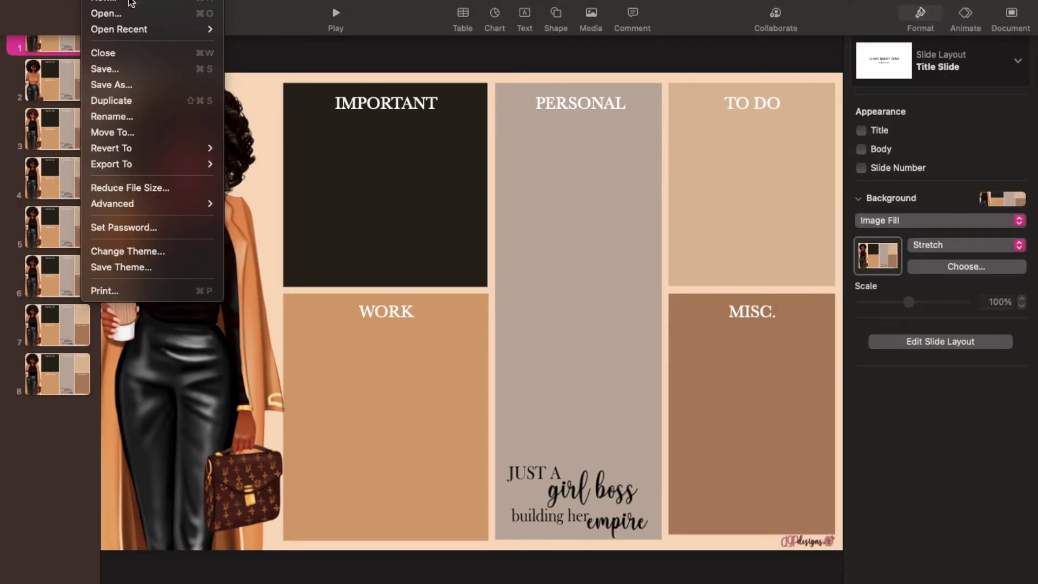
{"action": "mouse_move", "coordinate": [151, 164]}
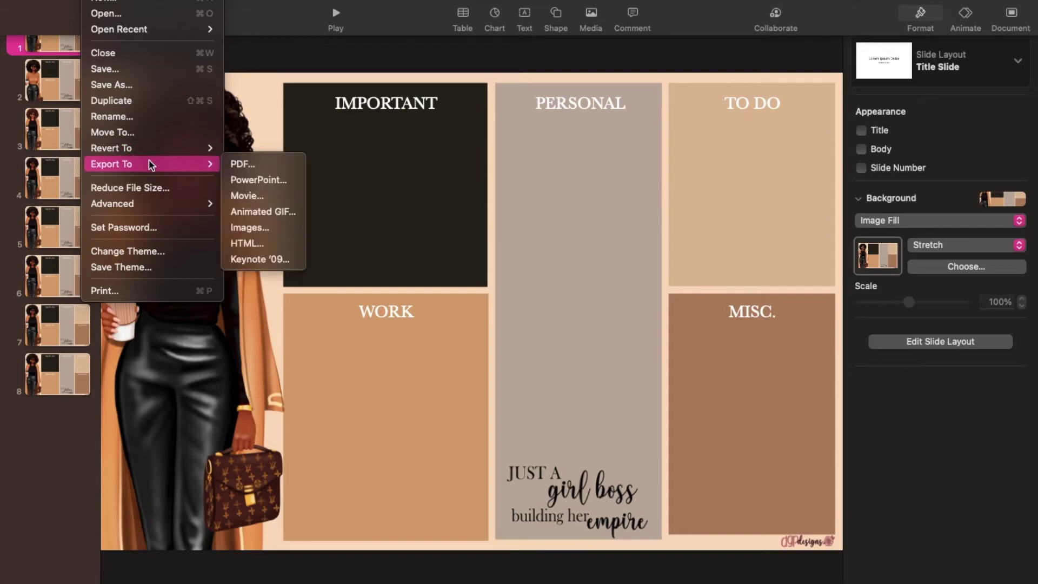
{"action": "left_click", "coordinate": [259, 228]}
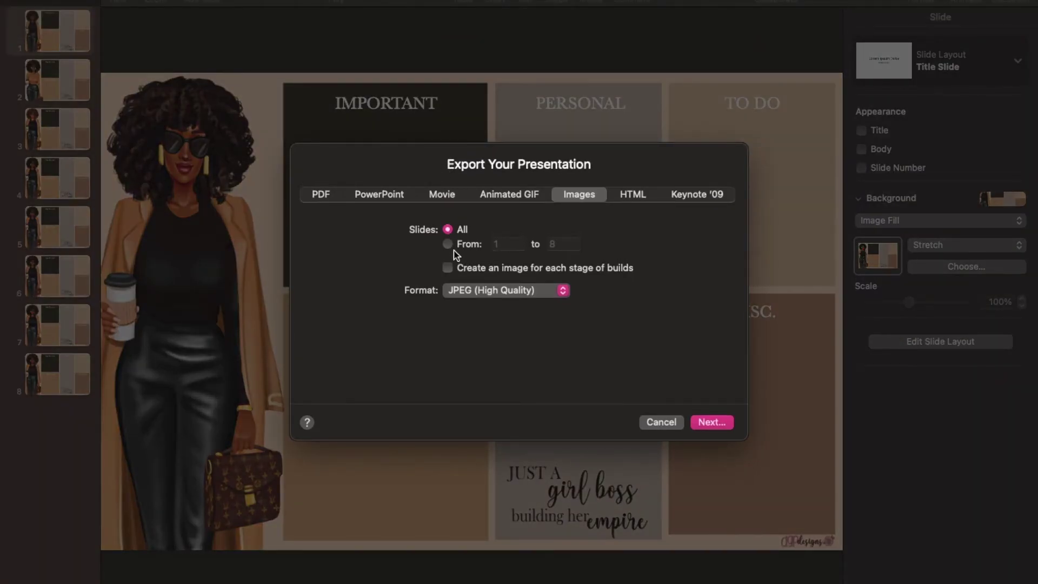
{"action": "left_click", "coordinate": [448, 245]}
{"action": "double_click", "coordinate": [557, 241]}
{"action": "type", "text": "1"}
{"action": "left_click", "coordinate": [495, 290]}
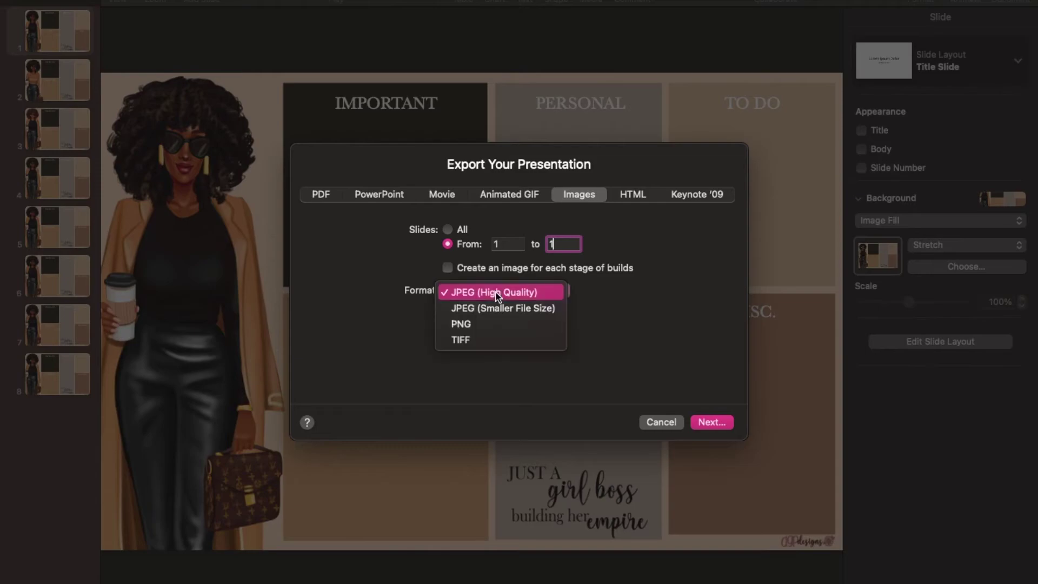
{"action": "left_click", "coordinate": [497, 326]}
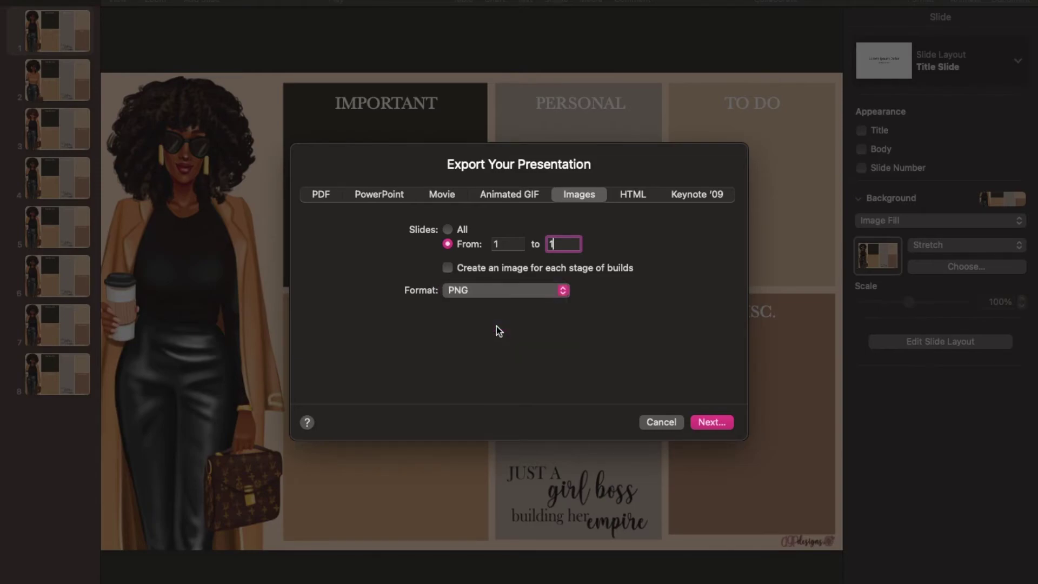
Export the slide image to the Desktop under the name EDITABLE Laptop Version
{"action": "left_click", "coordinate": [711, 422]}
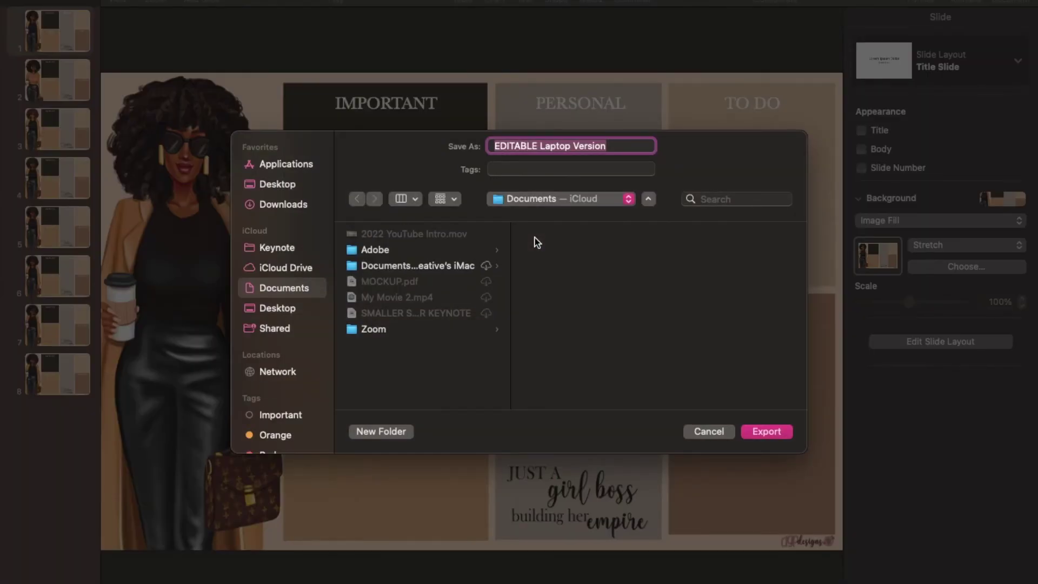
{"action": "left_click", "coordinate": [276, 186]}
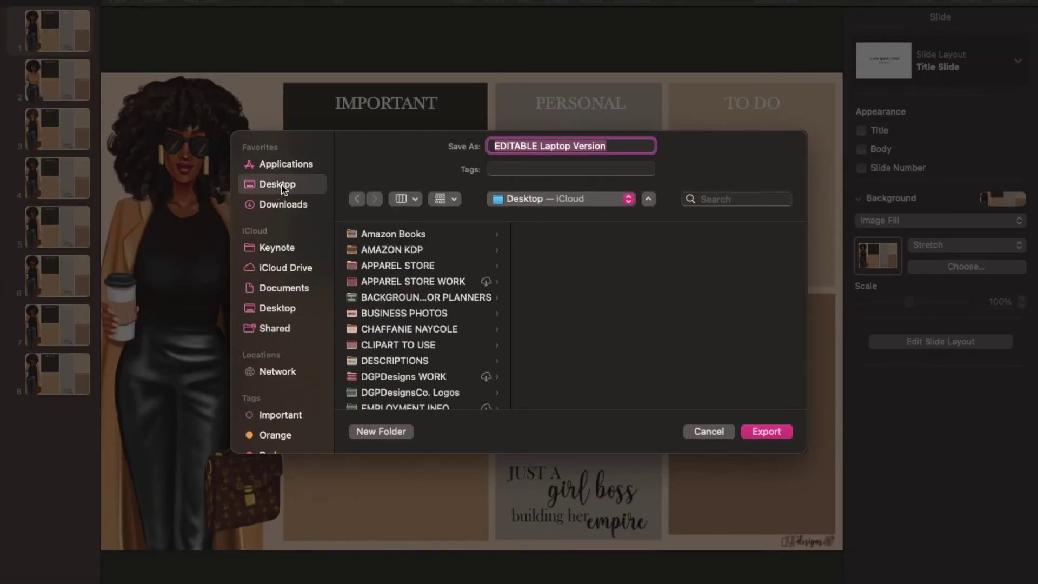
{"action": "left_click", "coordinate": [767, 431]}
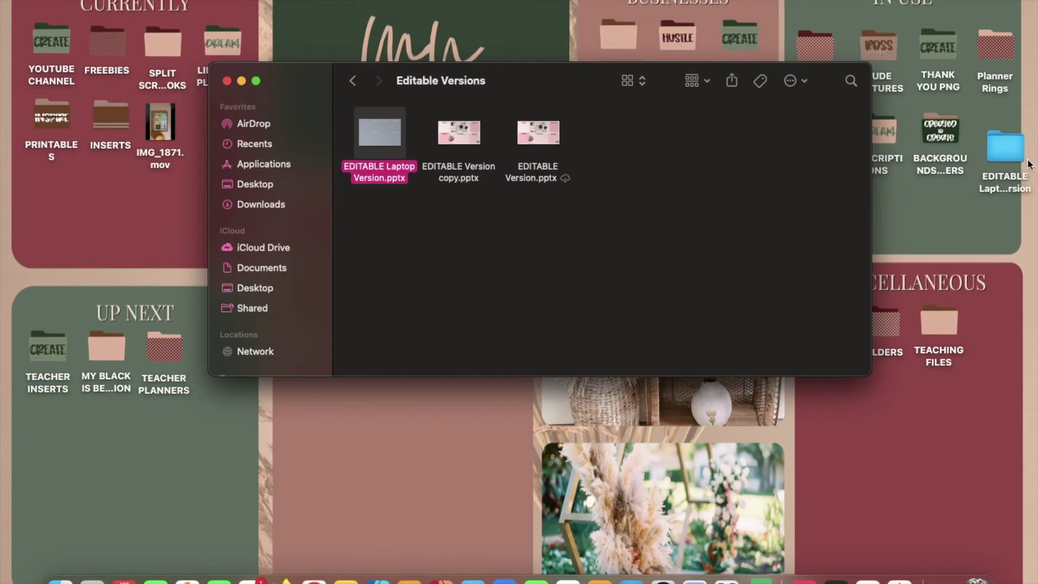
Check the exported image EDITABLE Laptop Version.001.png from its desktop folder, then close the image
{"action": "left_click", "coordinate": [1009, 158]}
{"action": "double_click", "coordinate": [1009, 157]}
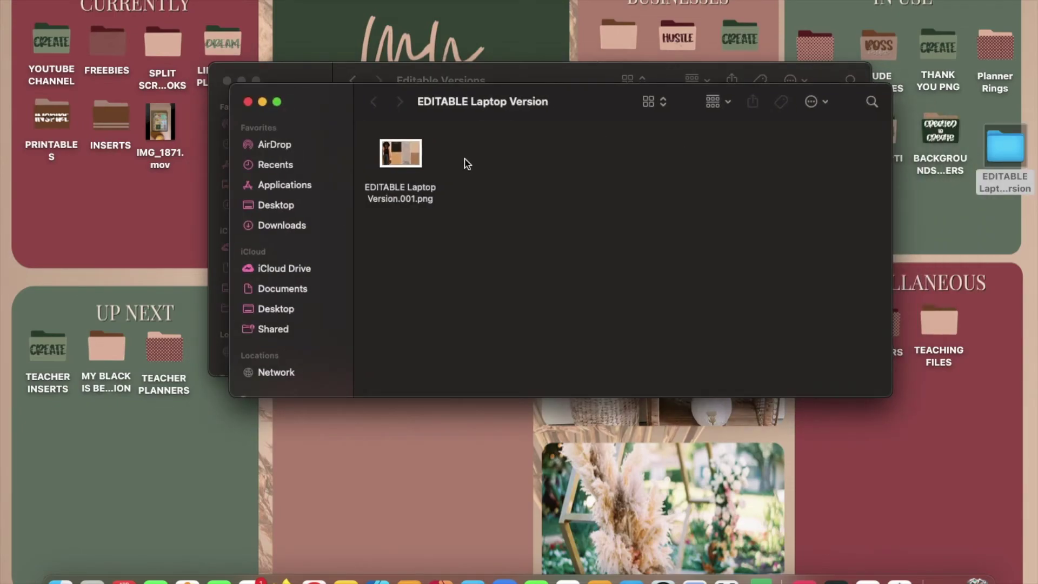
{"action": "left_click", "coordinate": [411, 148]}
{"action": "double_click", "coordinate": [411, 148]}
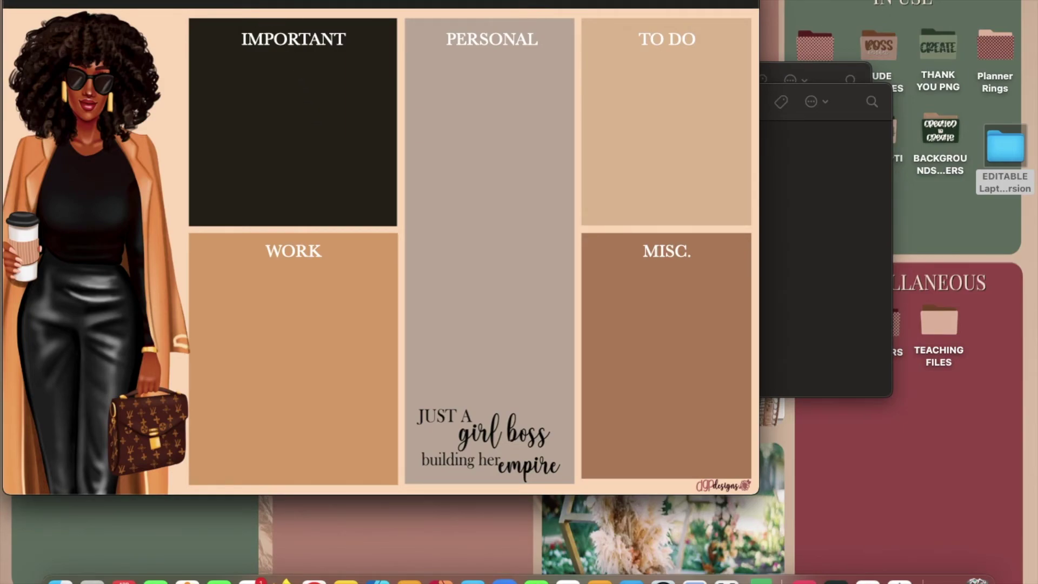
{"action": "key", "text": "super+w"}
{"action": "right_click", "coordinate": [410, 157]}
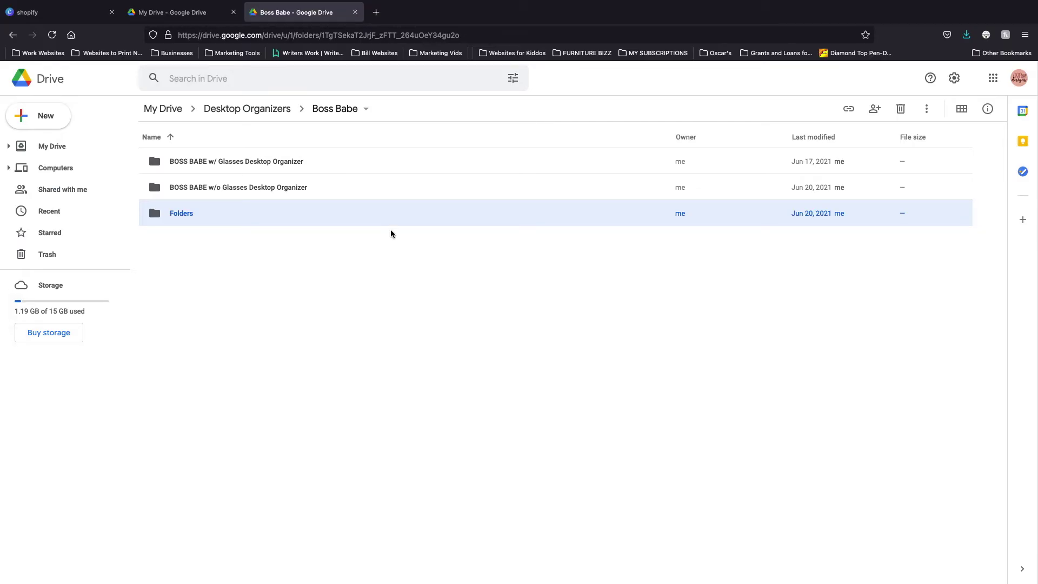
Download the Folders folder from Boss Babe in Google Drive and open the zip with Archive Utility
{"action": "right_click", "coordinate": [209, 212]}
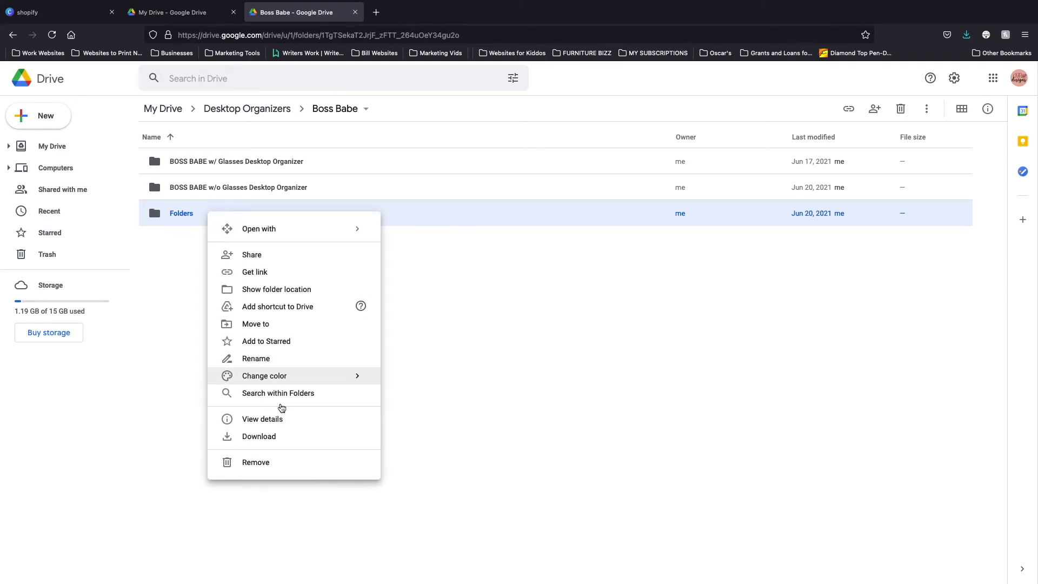
{"action": "left_click", "coordinate": [288, 441]}
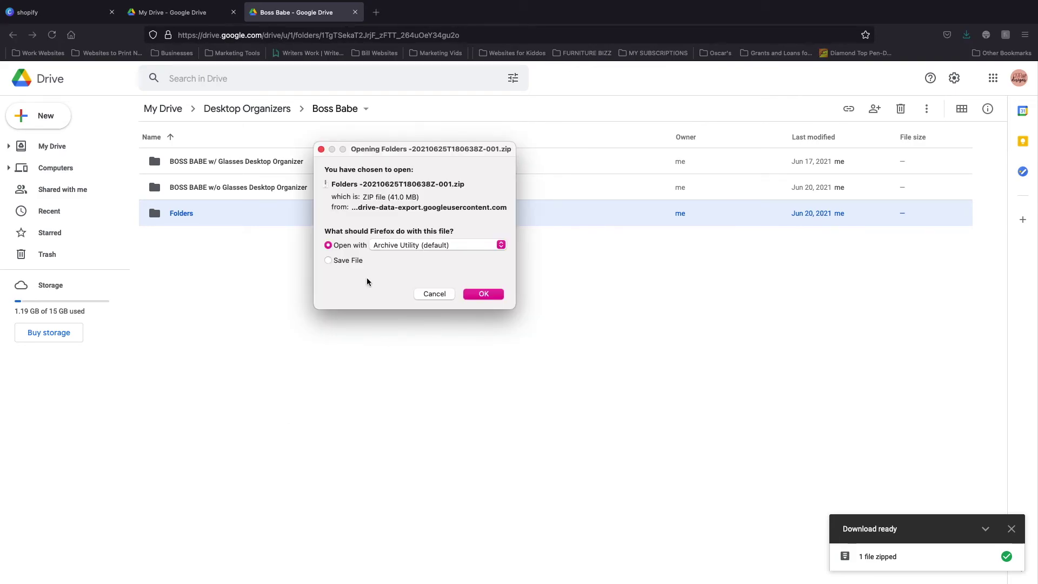
{"action": "left_click", "coordinate": [484, 294]}
Move the extracted Folders folder from Downloads to the desktop's Important this Week section and close the Downloads window
{"action": "key", "text": "F11"}
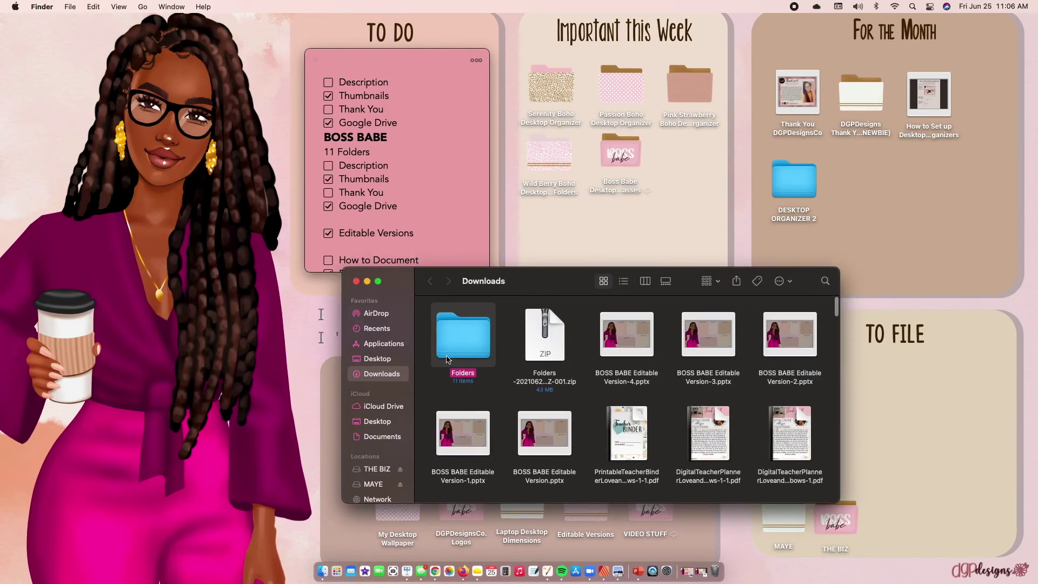
{"action": "left_click_drag", "start_coordinate": [450, 348], "coordinate": [546, 236]}
{"action": "left_click", "coordinate": [356, 281]}
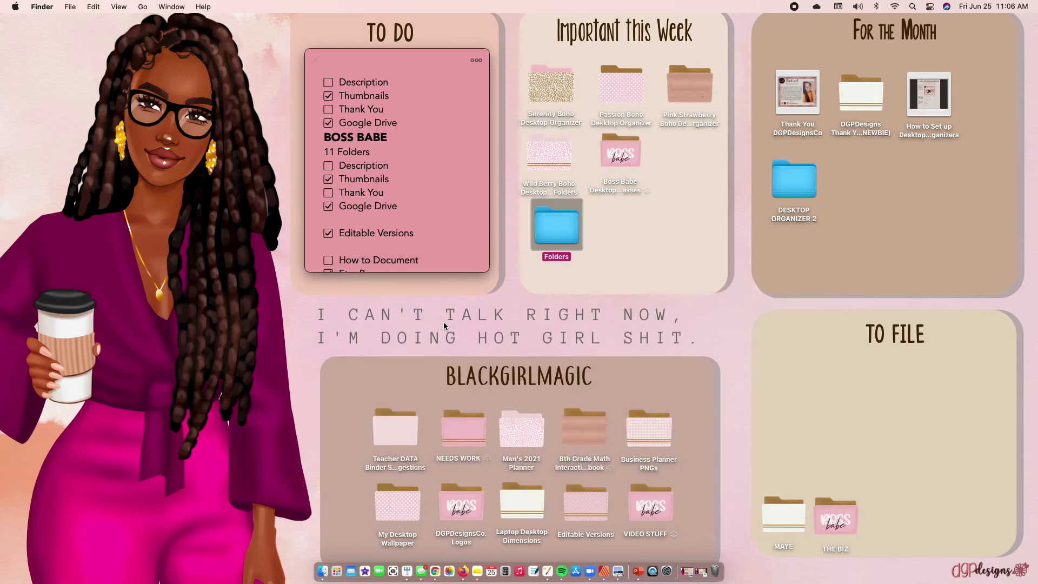
{"action": "left_click", "coordinate": [611, 238]}
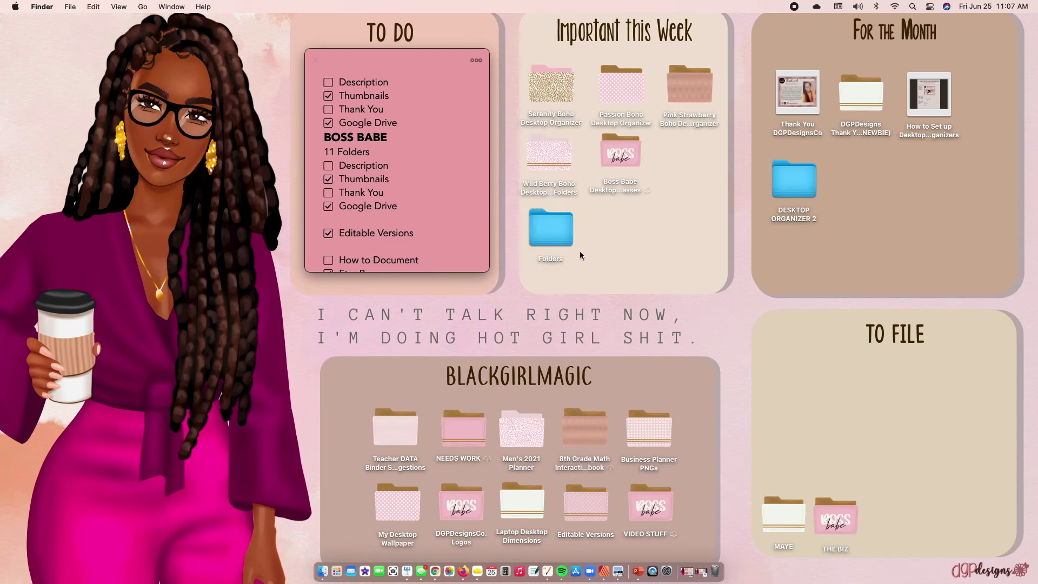
Open the Folders folder on the desktop and look through its folder icon images
{"action": "double_click", "coordinate": [554, 239]}
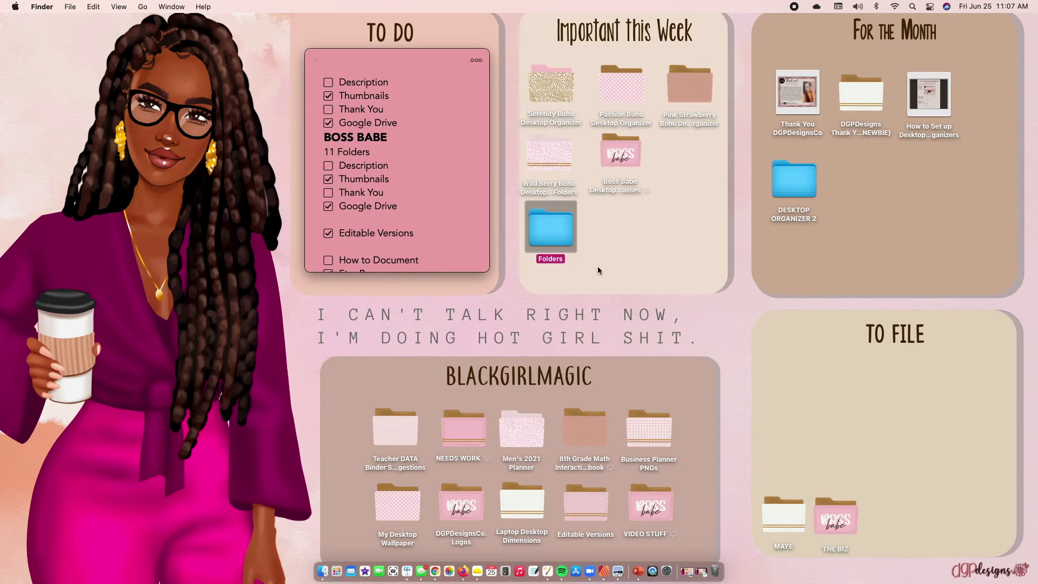
{"action": "scroll", "coordinate": [618, 230], "scroll_direction": "down", "scroll_amount": 3}
{"action": "scroll", "coordinate": [618, 230], "scroll_direction": "up", "scroll_amount": 3}
{"action": "scroll", "coordinate": [618, 230], "scroll_direction": "down", "scroll_amount": 3}
{"action": "scroll", "coordinate": [618, 231], "scroll_direction": "up", "scroll_amount": 3}
{"action": "scroll", "coordinate": [618, 230], "scroll_direction": "down", "scroll_amount": 3}
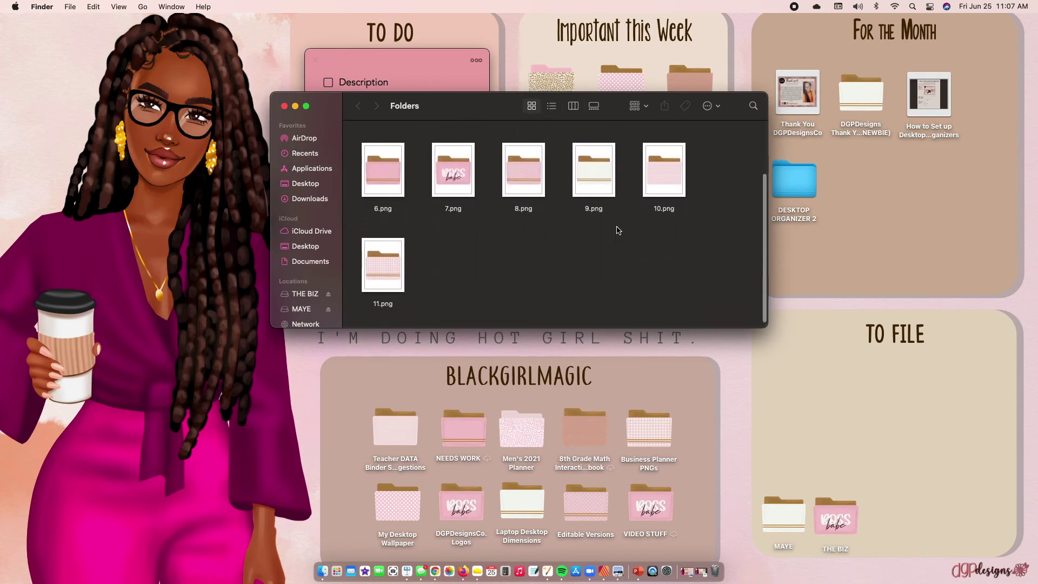
{"action": "scroll", "coordinate": [618, 230], "scroll_direction": "up", "scroll_amount": 3}
{"action": "scroll", "coordinate": [618, 230], "scroll_direction": "down", "scroll_amount": 1}
{"action": "scroll", "coordinate": [618, 231], "scroll_direction": "down", "scroll_amount": 2}
{"action": "scroll", "coordinate": [618, 230], "scroll_direction": "up", "scroll_amount": 3}
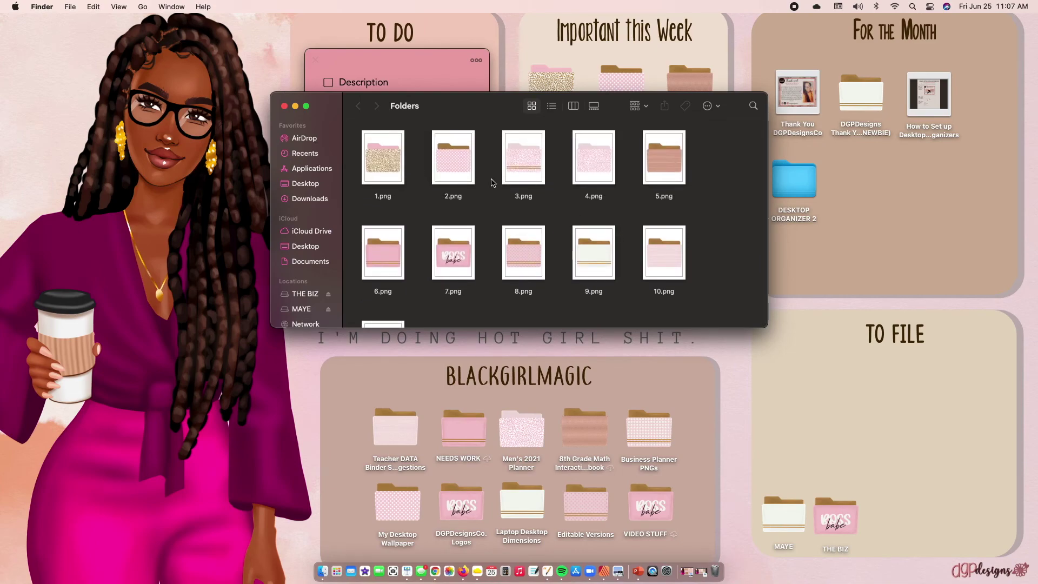
Open 2.png in Preview, copy the area around the polka-dot folder graphic, and close the image
{"action": "double_click", "coordinate": [463, 178]}
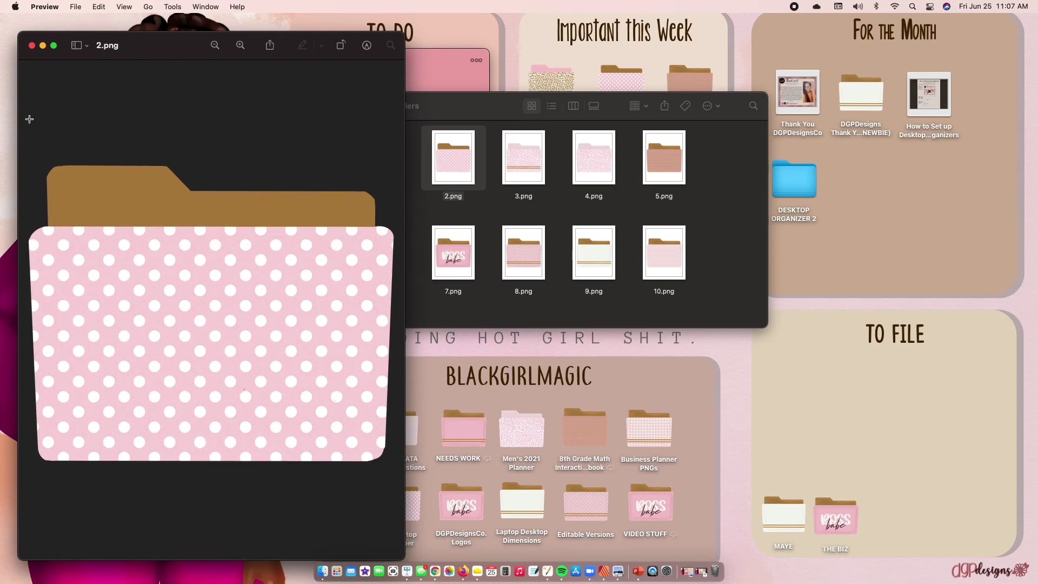
{"action": "left_click_drag", "start_coordinate": [26, 114], "coordinate": [398, 491]}
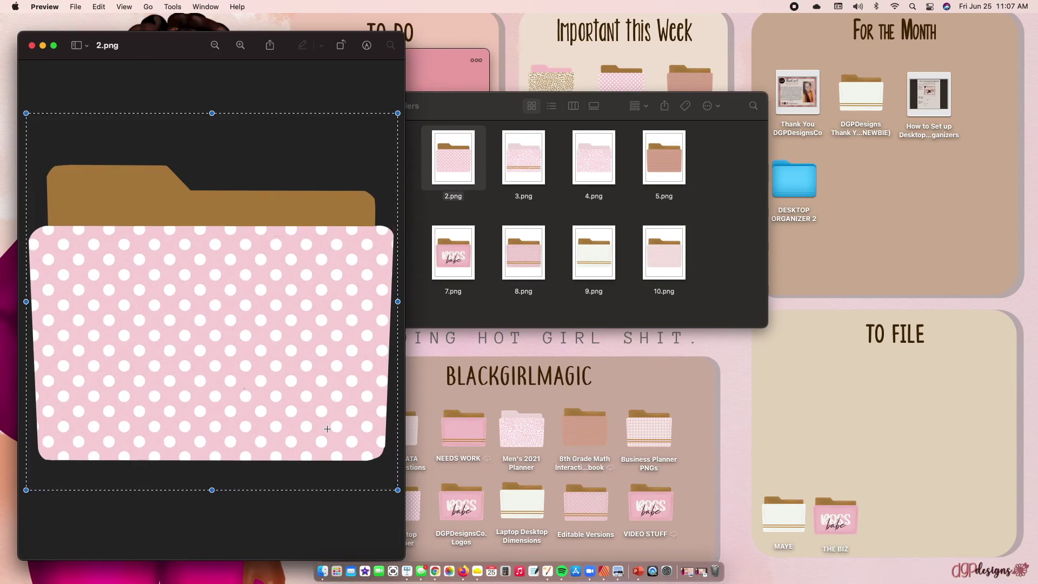
{"action": "key", "text": "super+c"}
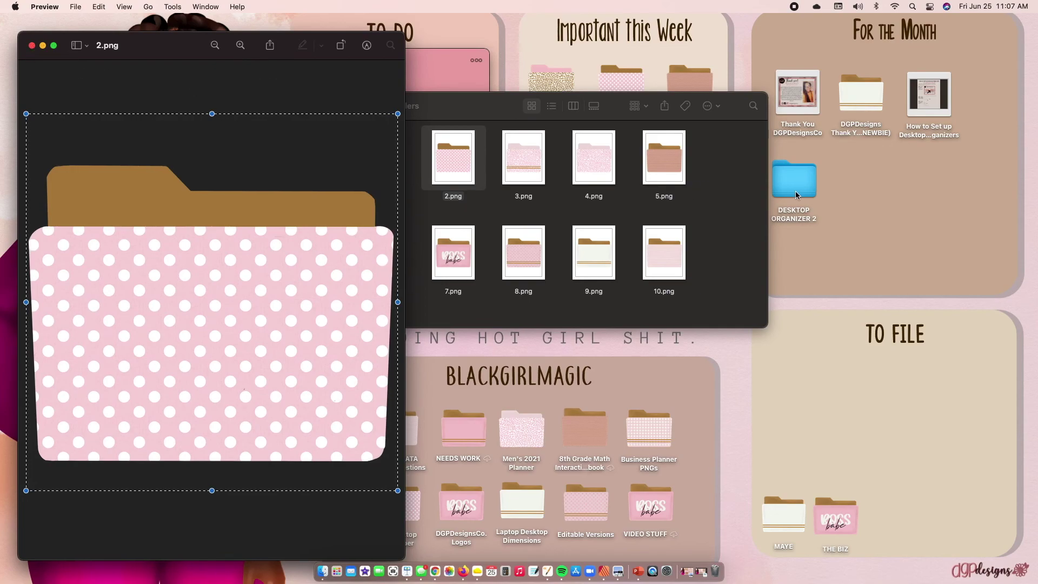
{"action": "left_click", "coordinate": [31, 45]}
Replace the DESKTOP ORGANIZER 2 folder's icon with the copied polka-dot graphic through its Get Info window
{"action": "left_click_drag", "start_coordinate": [508, 111], "coordinate": [174, 109]}
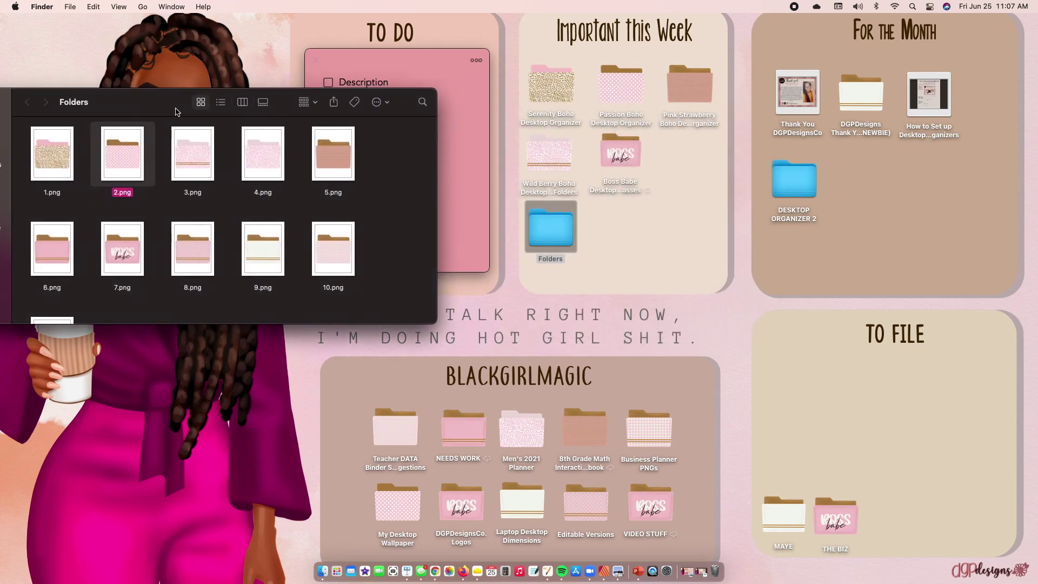
{"action": "right_click", "coordinate": [794, 181]}
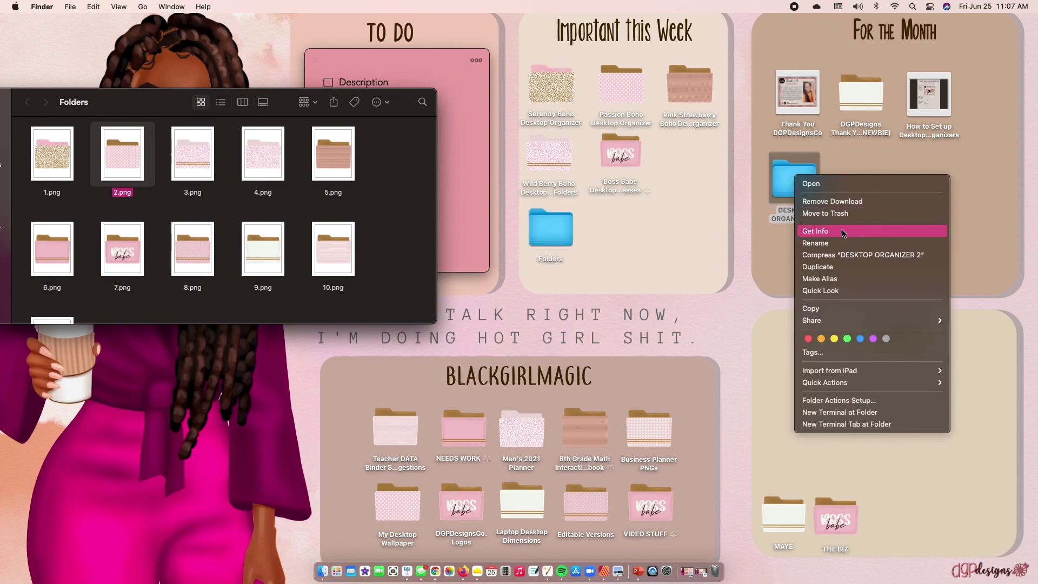
{"action": "left_click", "coordinate": [818, 233]}
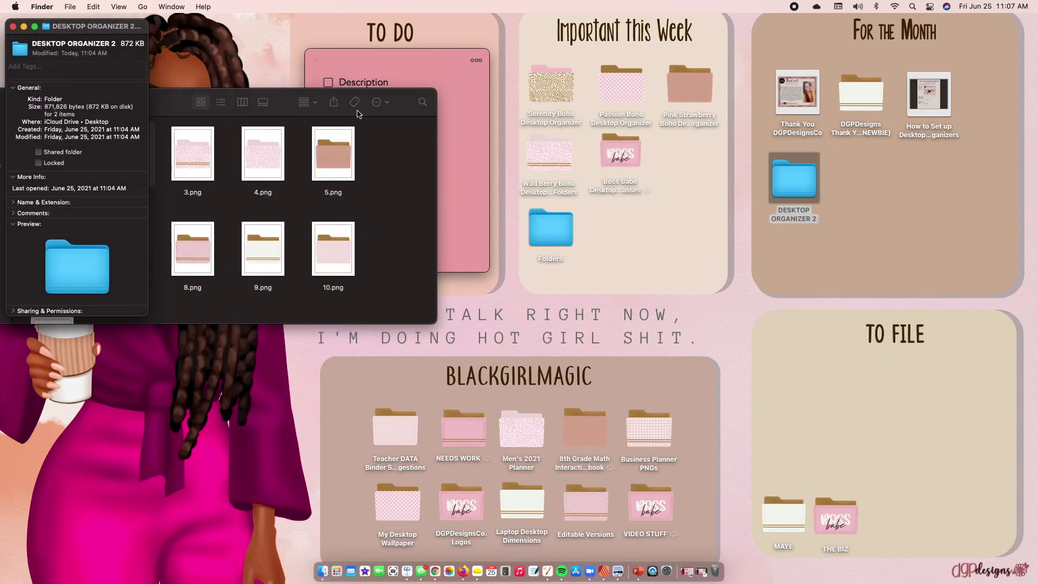
{"action": "left_click_drag", "start_coordinate": [75, 32], "coordinate": [410, 62]}
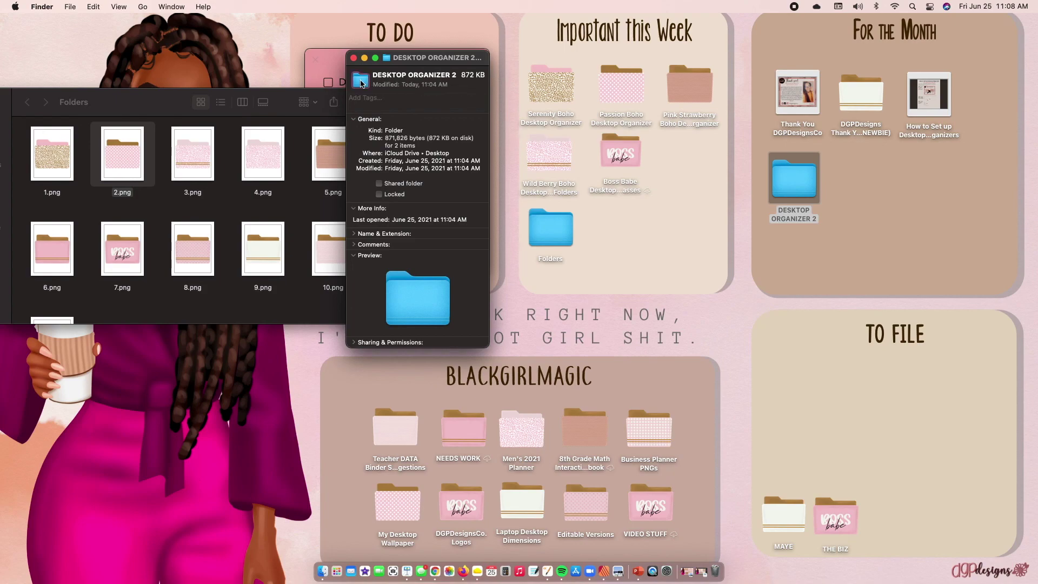
{"action": "key", "text": "super+v"}
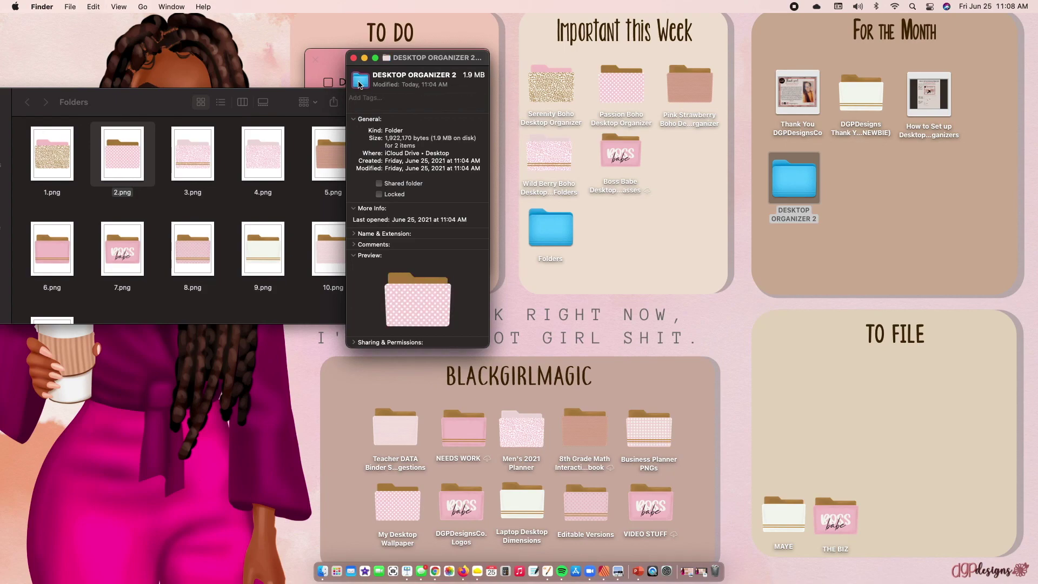